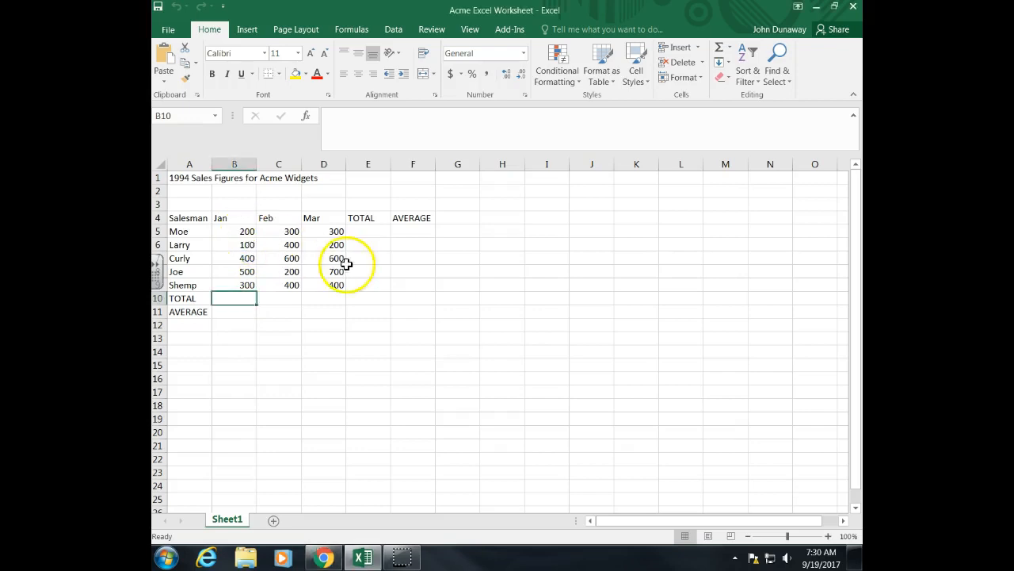
- Enter =sum in cell B10, the January total, without any arguments
left_click(244, 233)
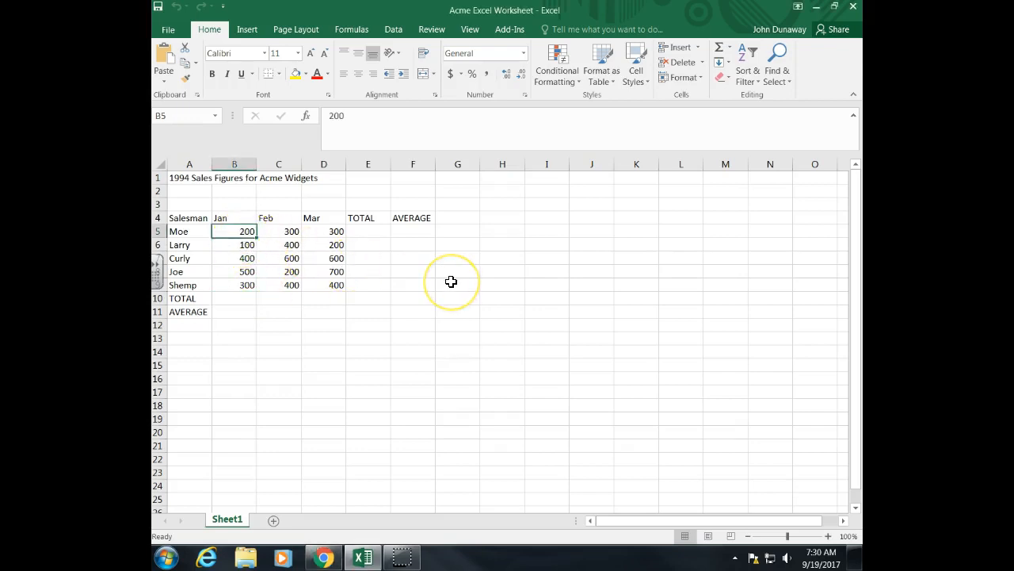
key("Down")
key("Down")
key("Down")
key("Down")
key("Down")
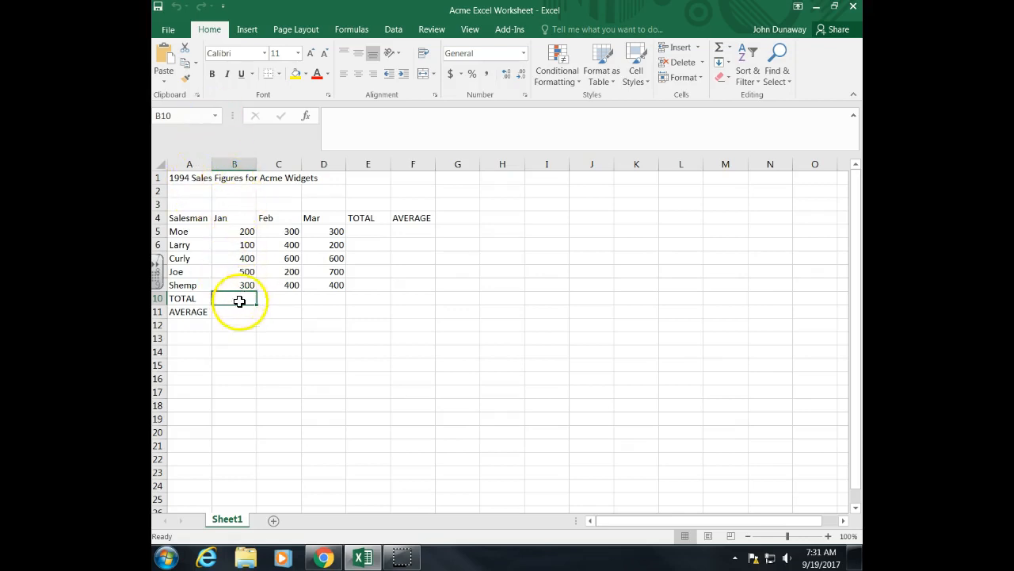
left_click(333, 119)
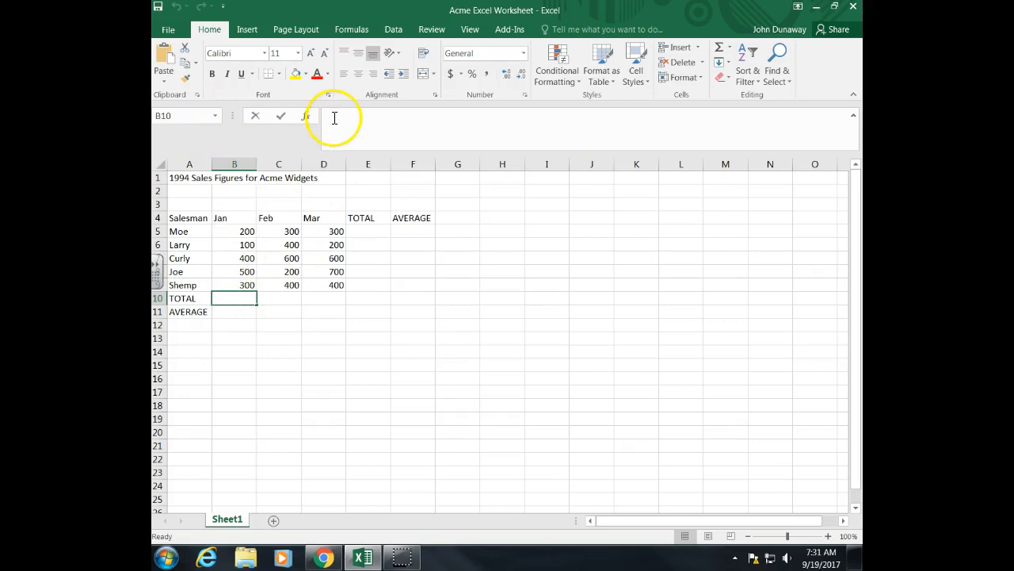
left_click(250, 298)
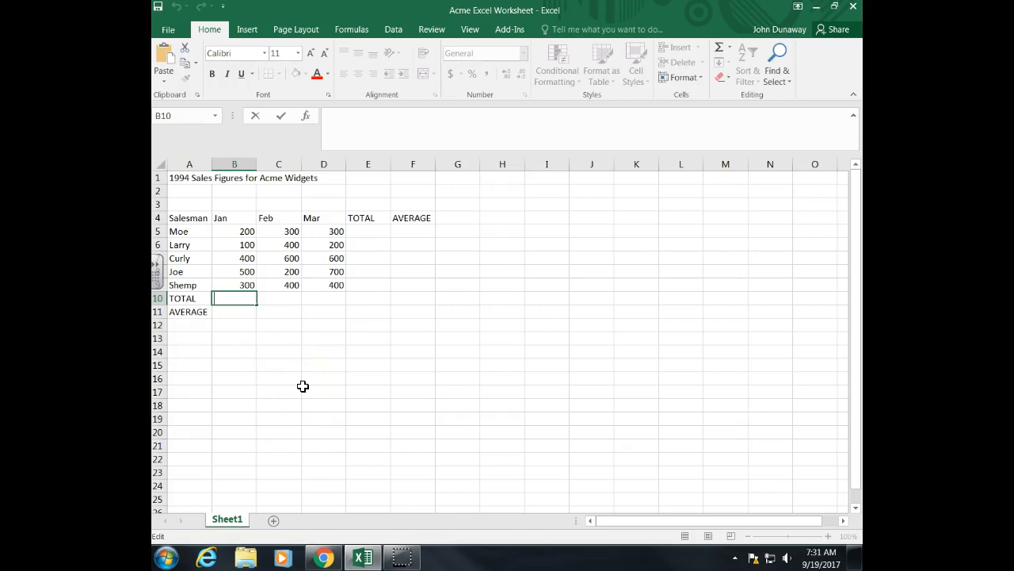
type("=")
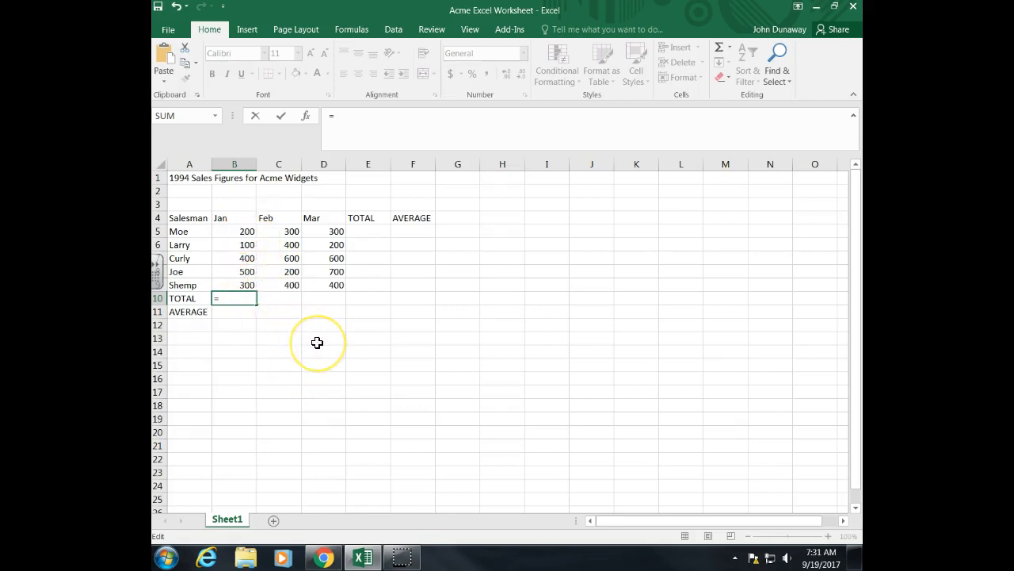
type("s")
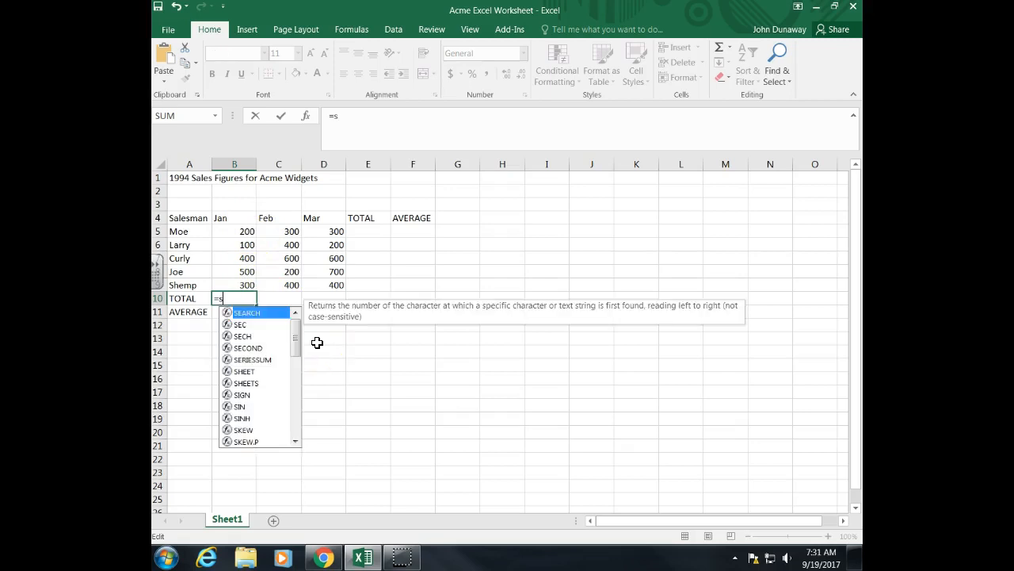
type("um")
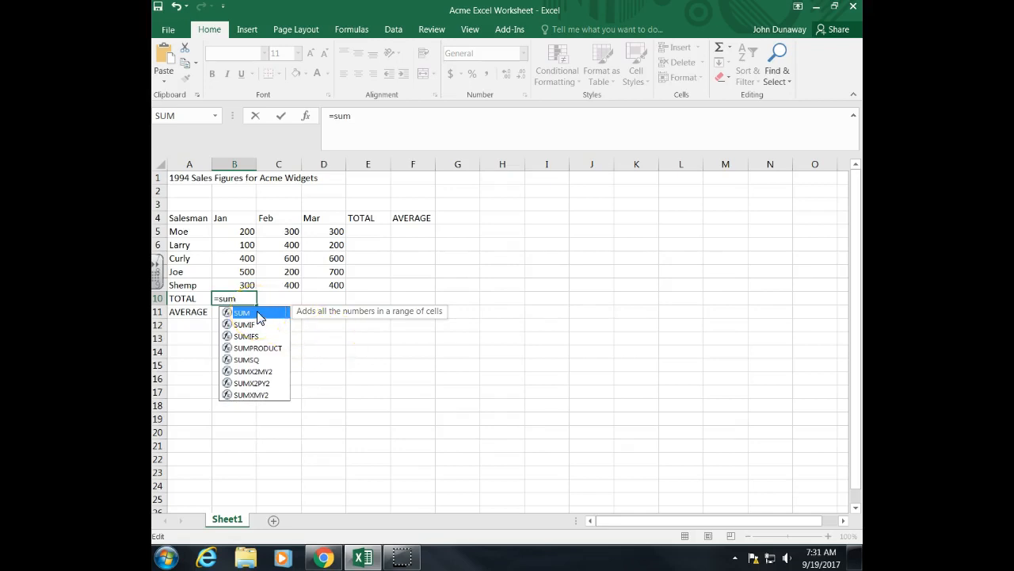
key("Return")
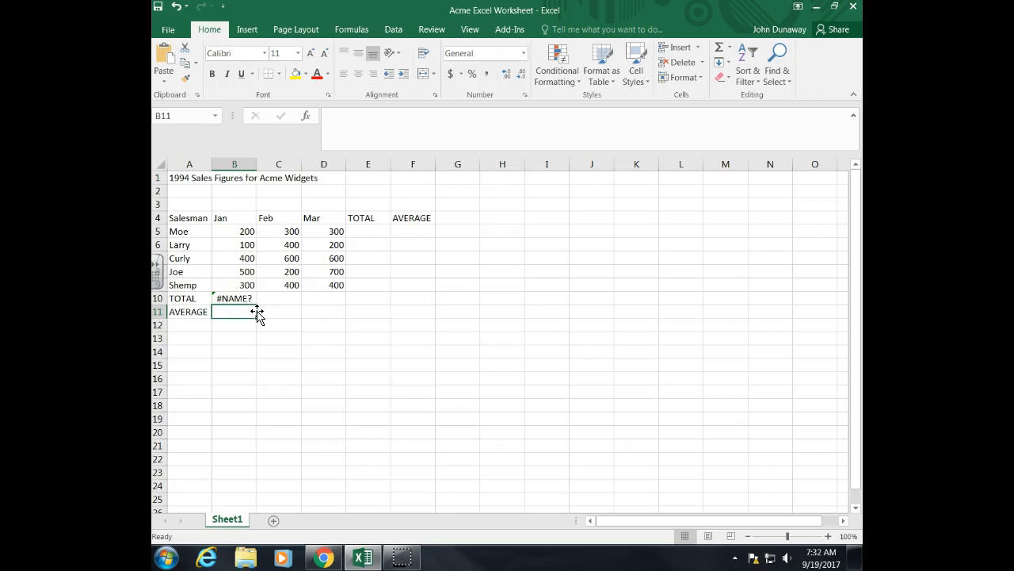
key("Up")
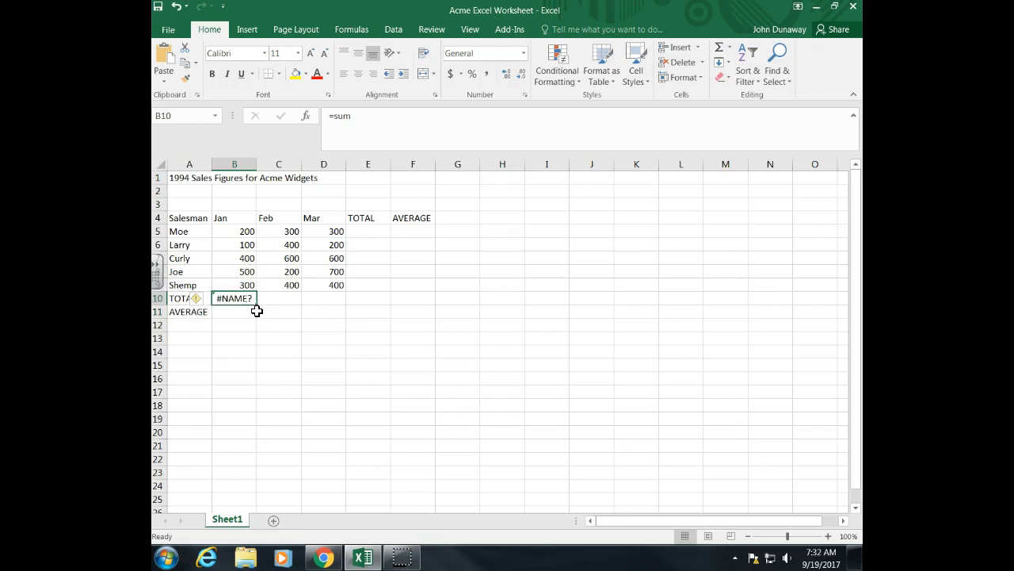
- Complete the January total formula in B10 as =sum(B5:B9)
double_click(244, 297)
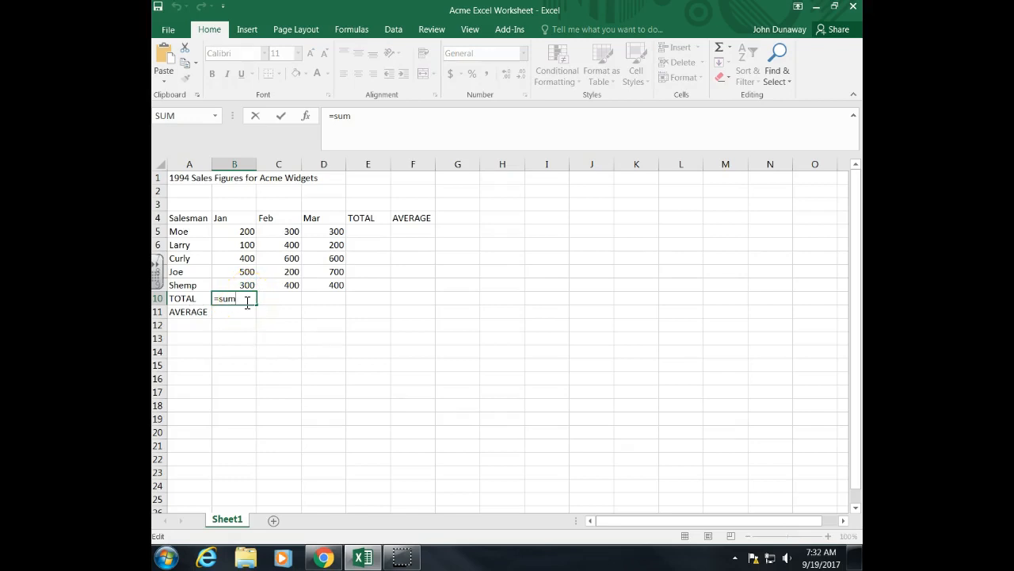
left_click(284, 328)
type("(")
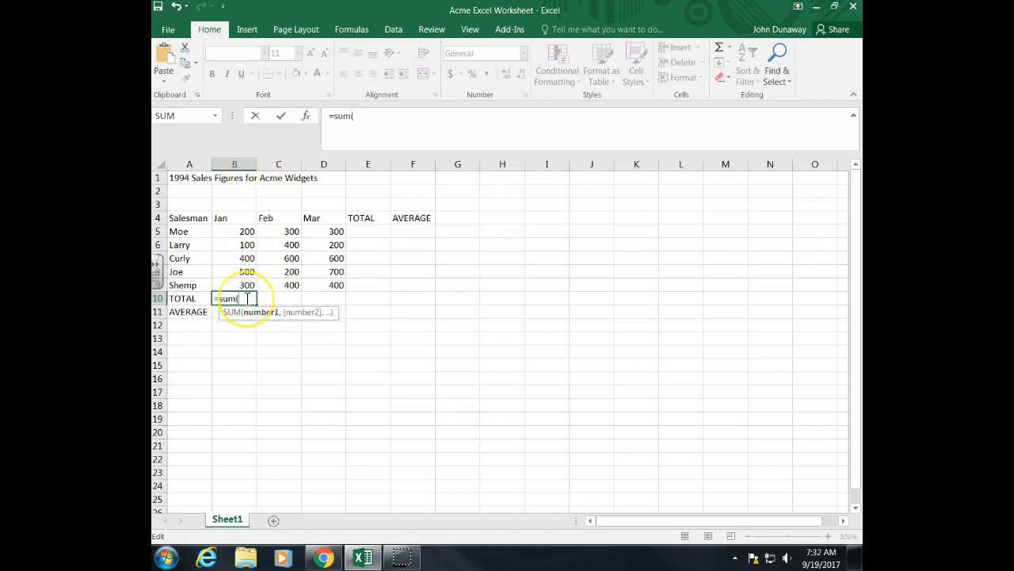
left_click(247, 231)
left_click_drag(248, 235, 245, 280)
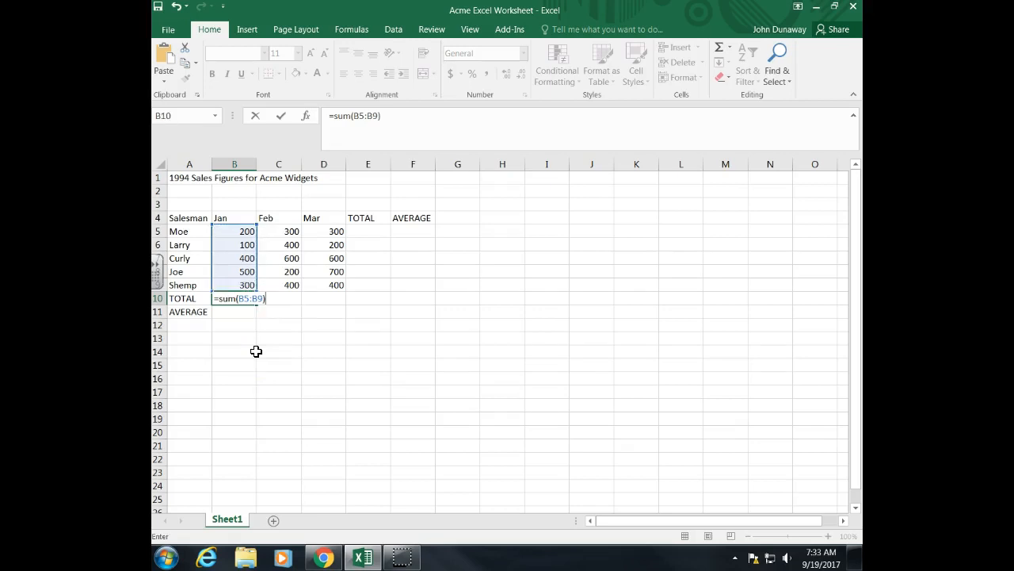
key("Return")
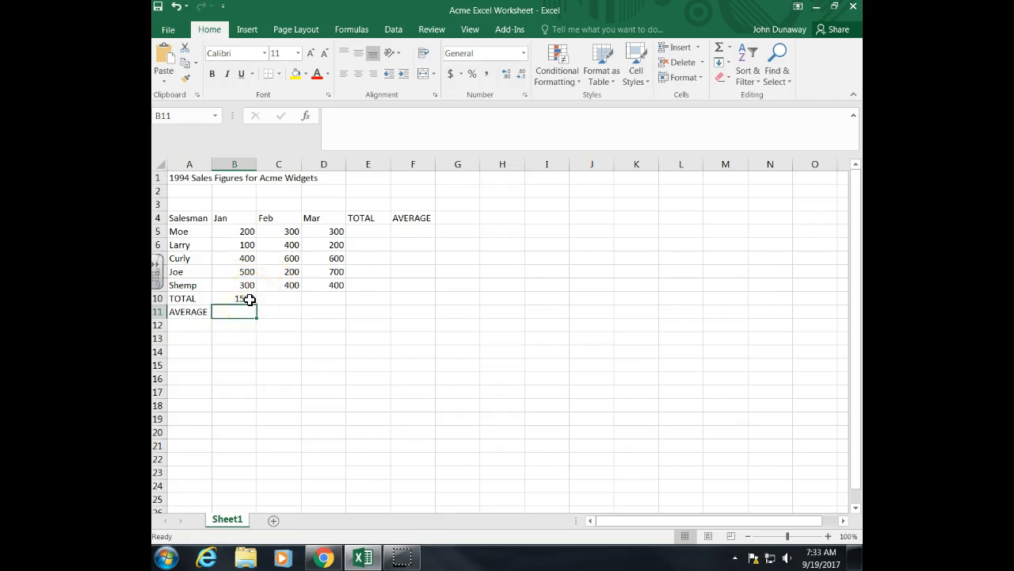
- Inspect the formula in the January total cell B10 and the range it references
double_click(249, 299)
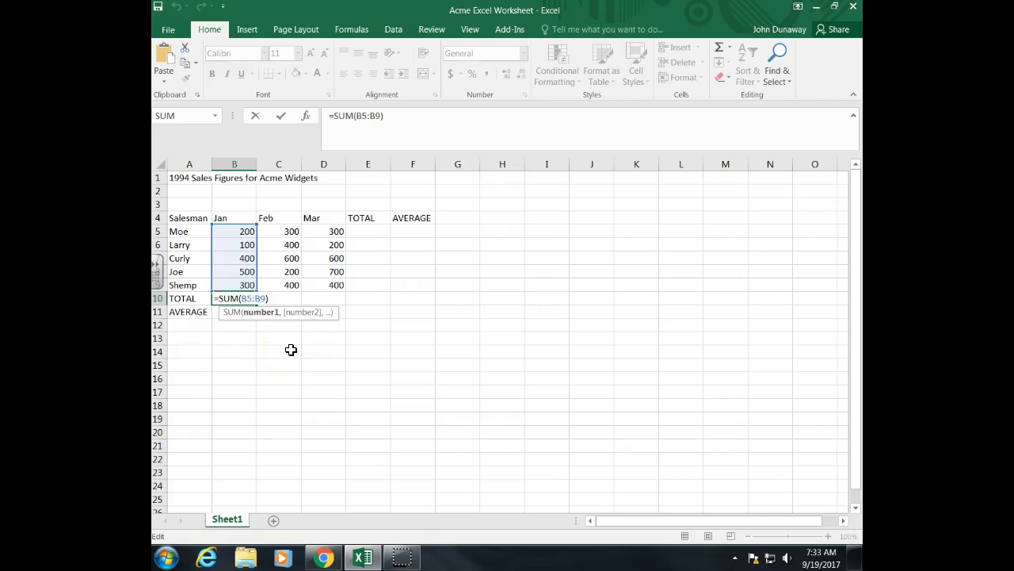
key("Return")
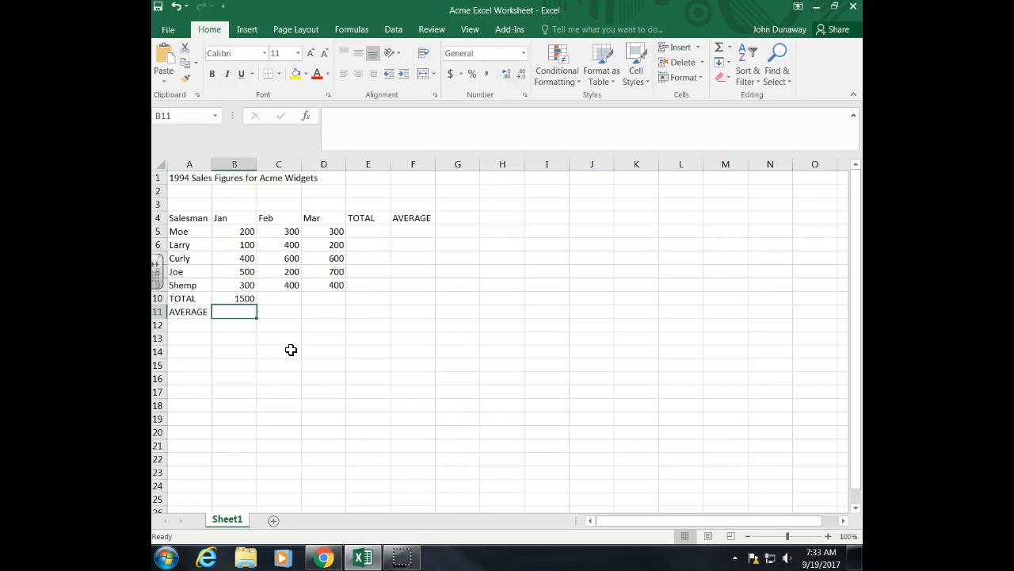
left_click(252, 309)
double_click(246, 298)
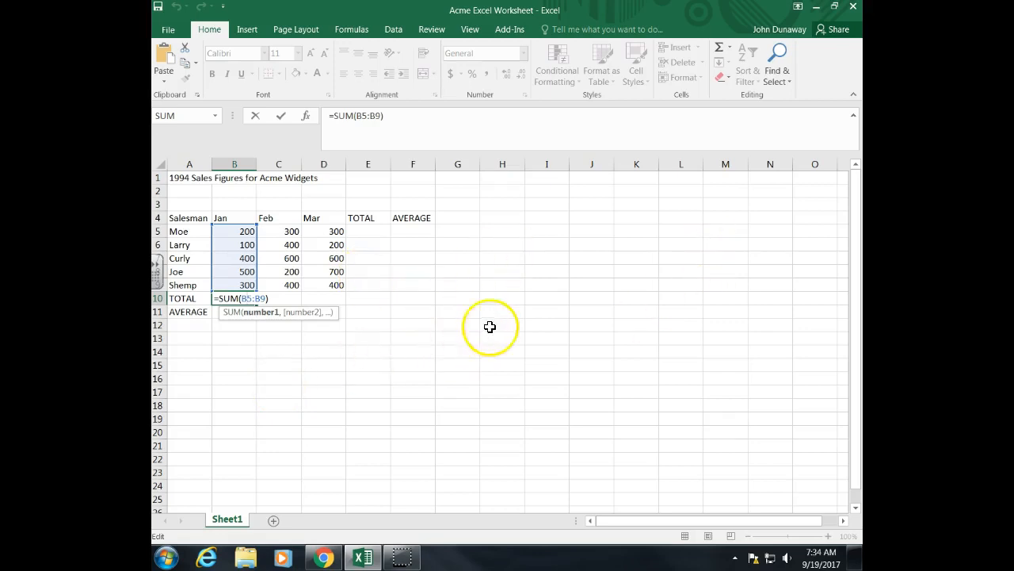
key("Return")
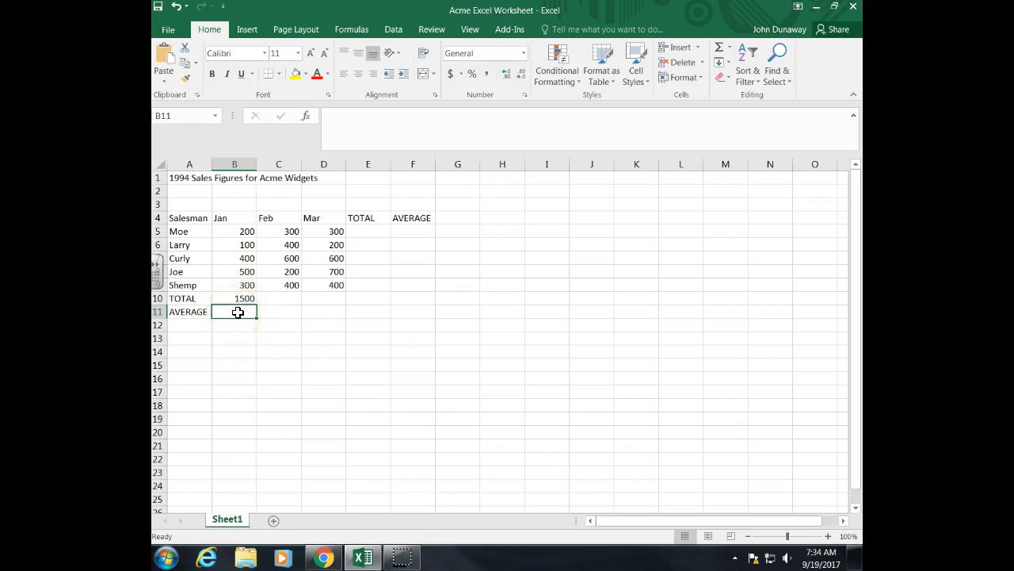
- Enter =sum without parentheses in the February total cell C10 and select the February figures C5:C9
left_click(275, 300)
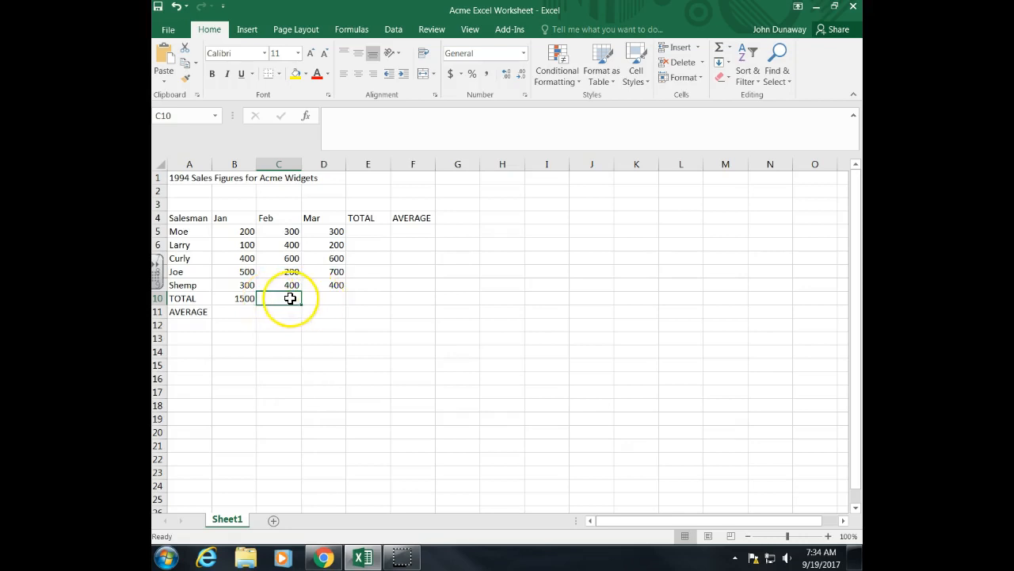
double_click(290, 298)
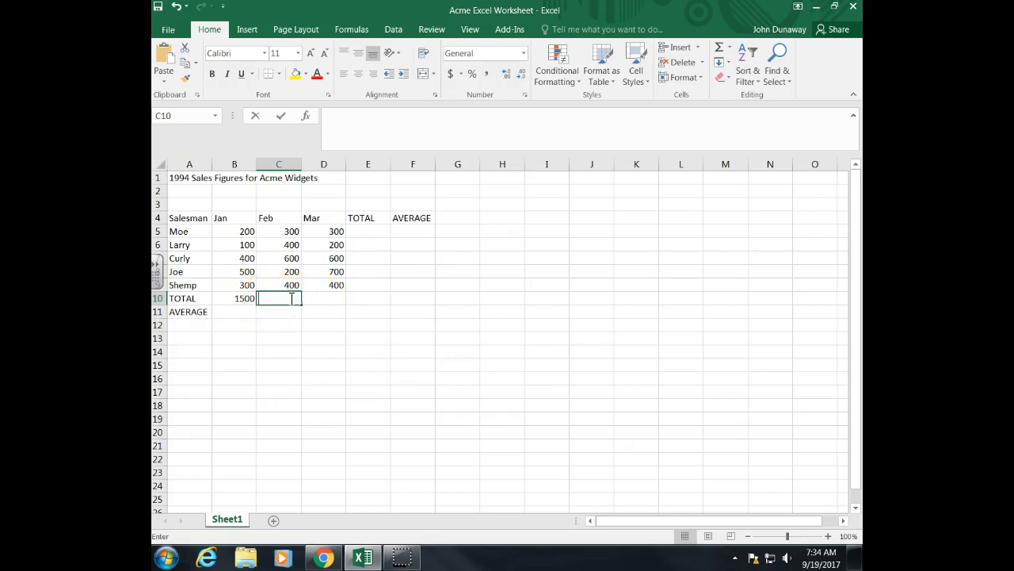
type("=")
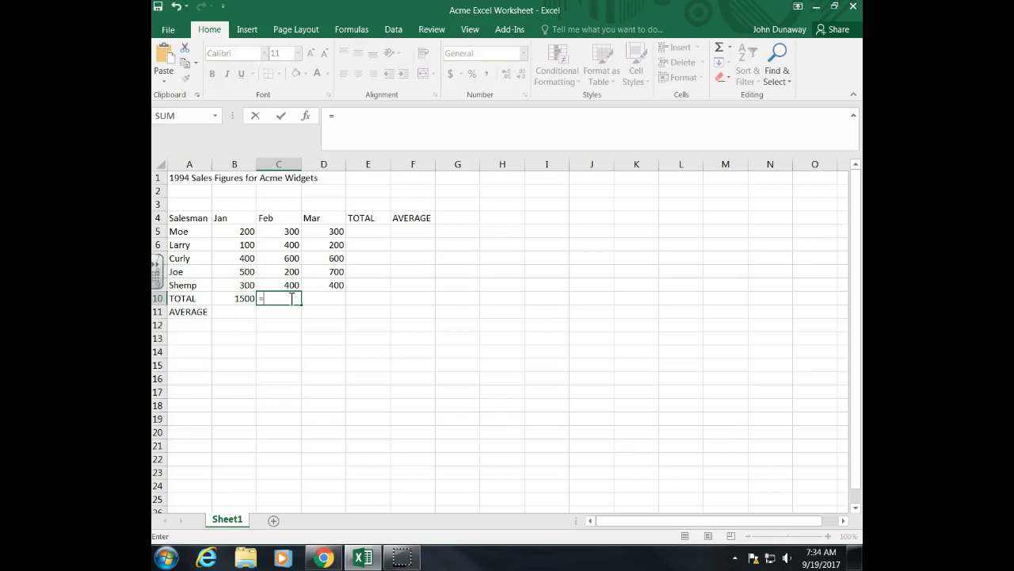
type("sum")
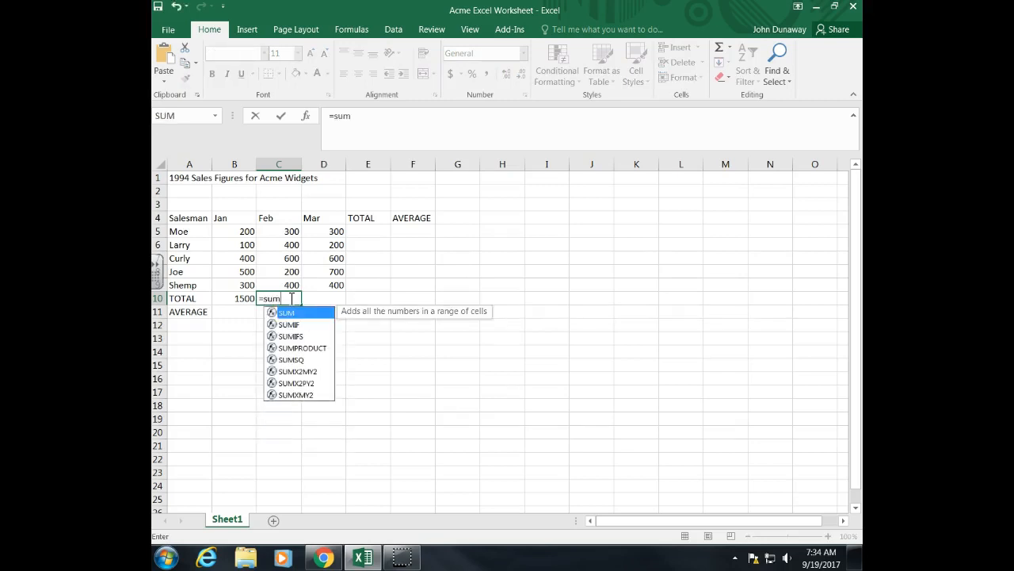
left_click(294, 233)
left_click_drag(294, 233, 294, 283)
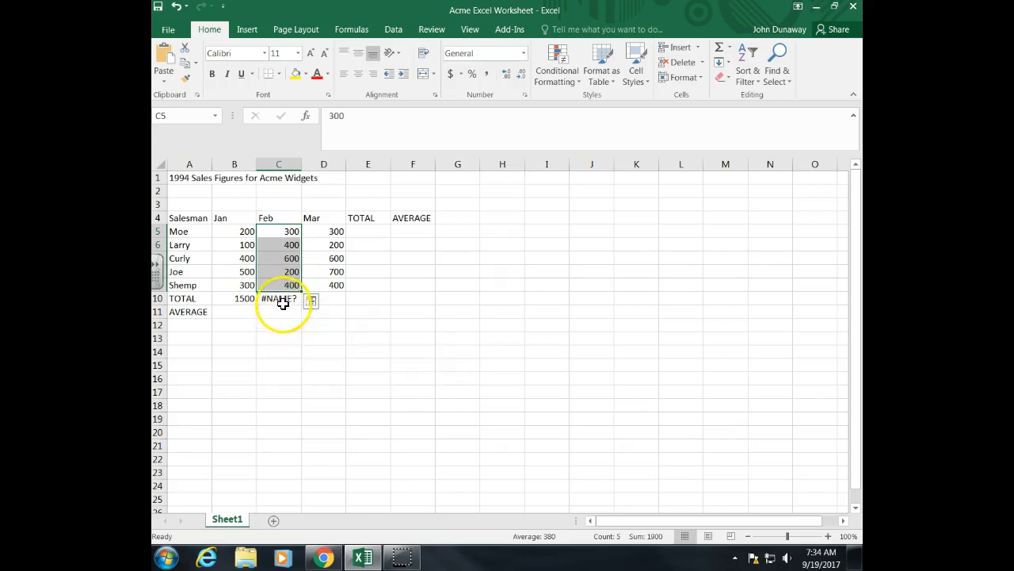
- Complete the February total formula in C10 as =sum(C5:C9)
double_click(280, 301)
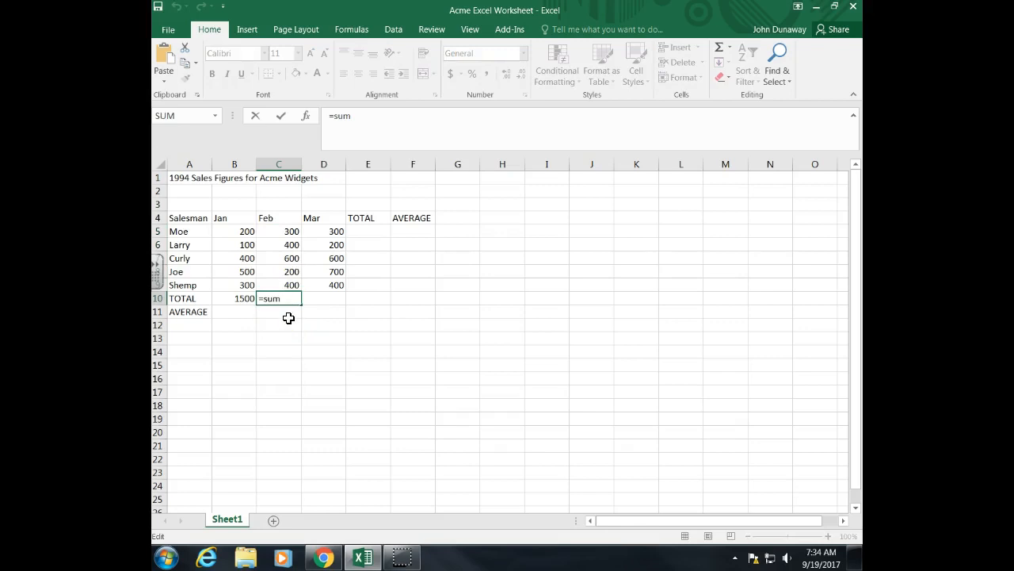
type("(")
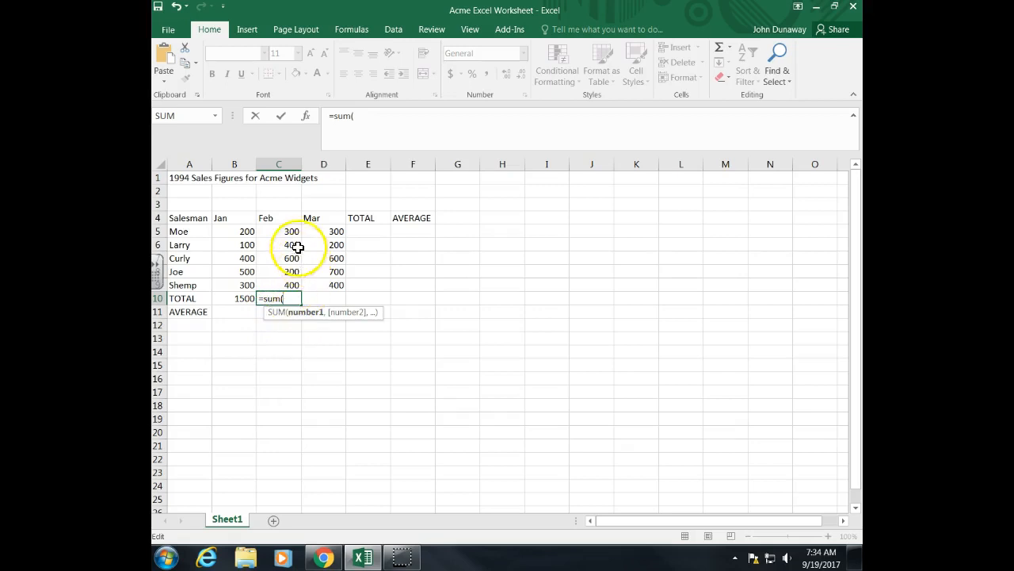
left_click_drag(290, 230, 289, 280)
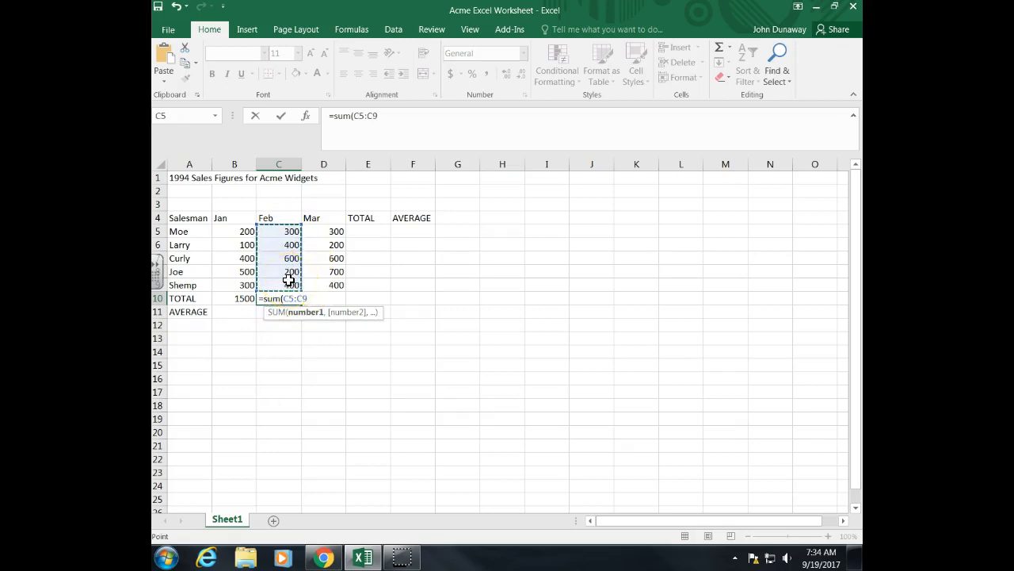
type(")")
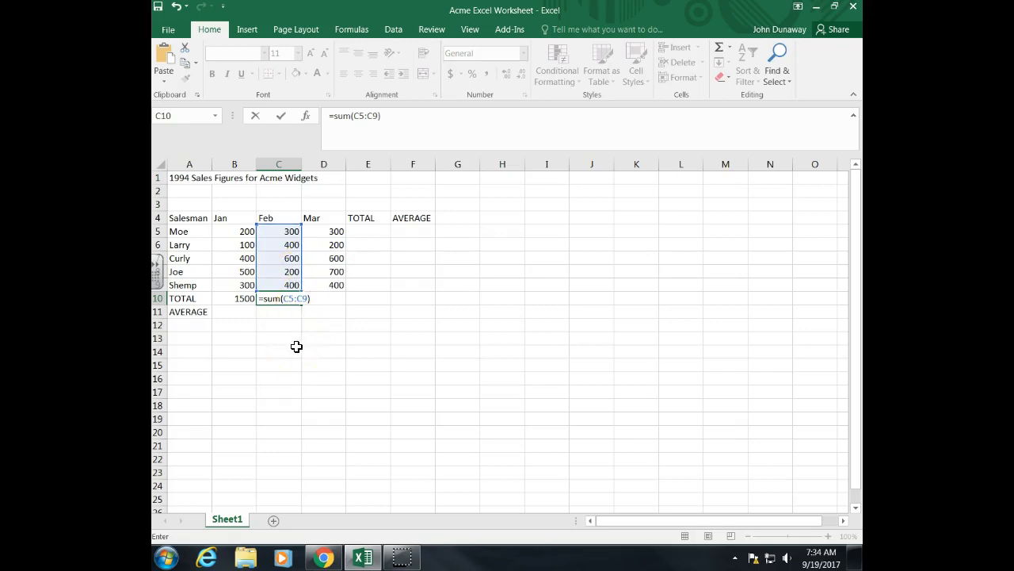
key("Return")
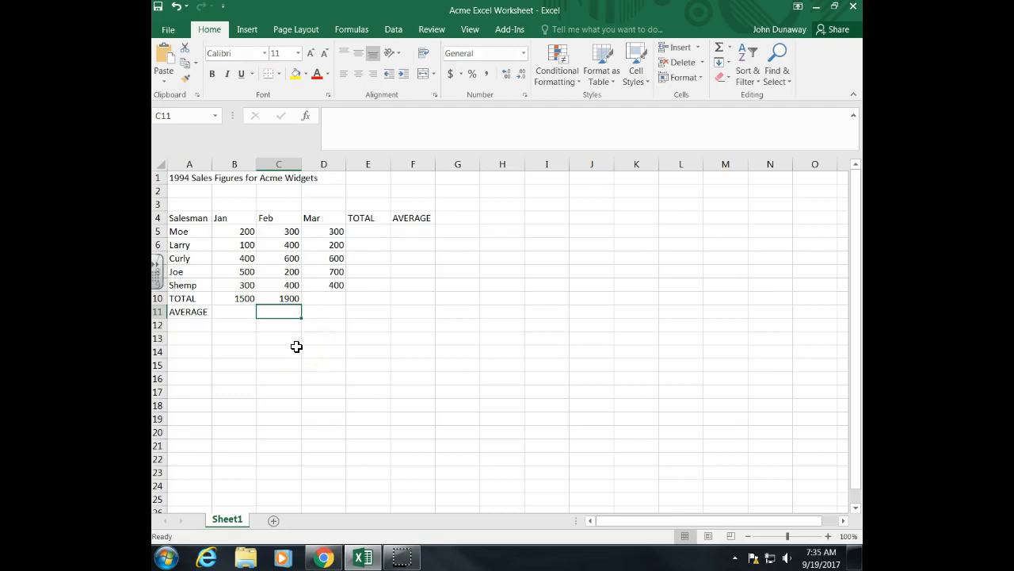
- Total the March sales in D10 with the formula =sum(D5:D9)
left_click(321, 299)
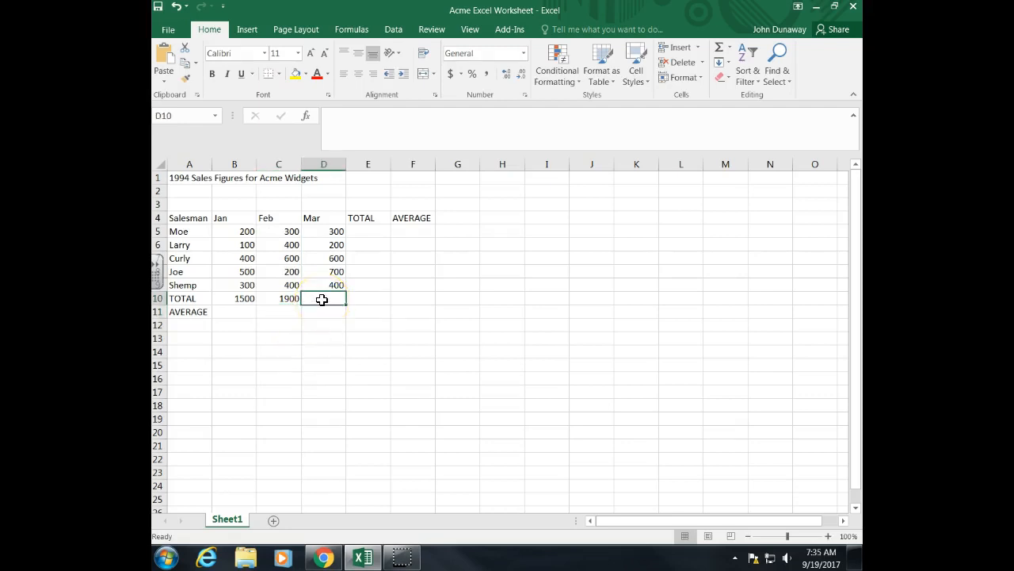
type("=")
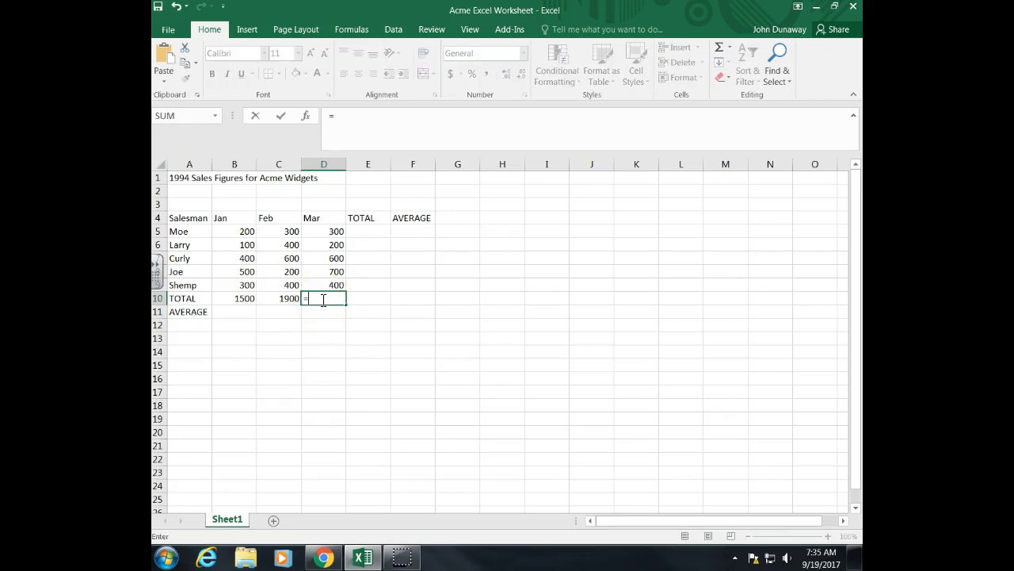
type("sum")
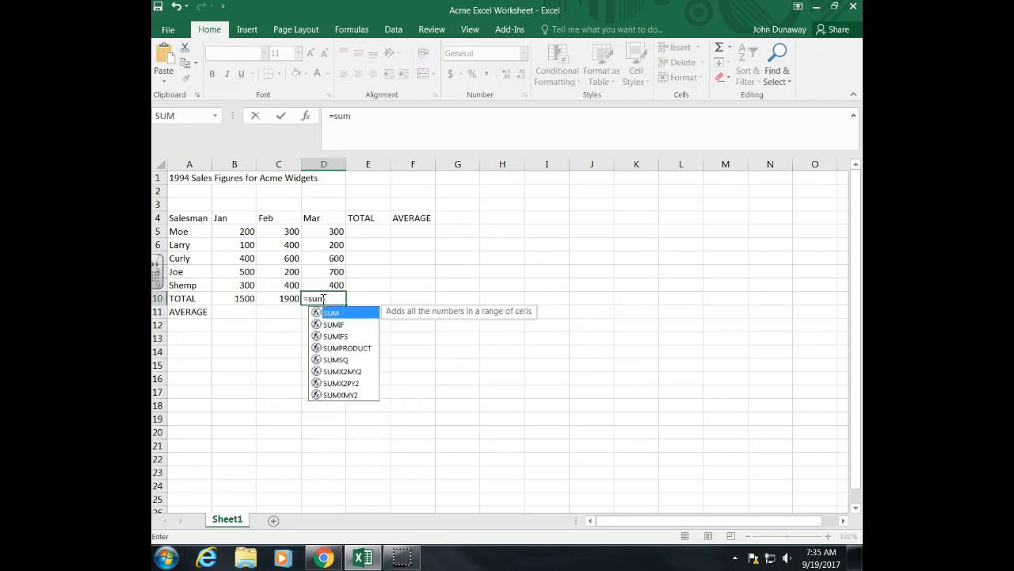
type("(")
left_click_drag(331, 230, 331, 280)
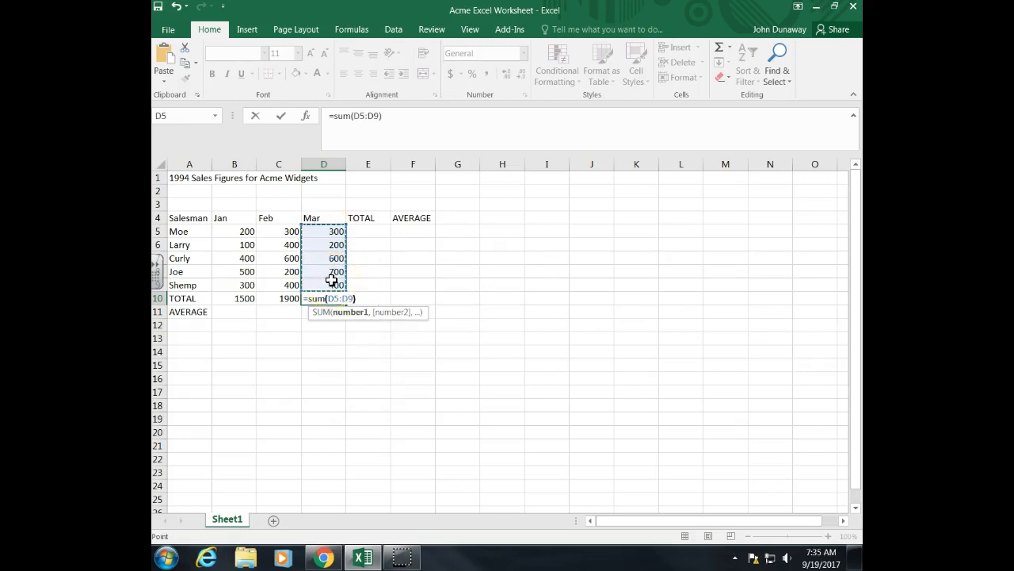
key("Return")
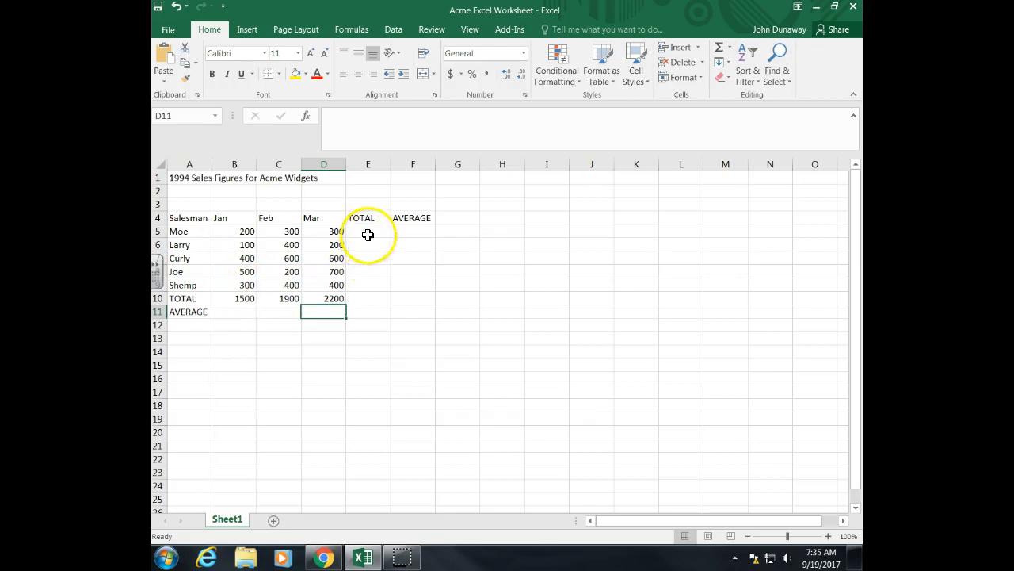
- Review the monthly total formulas in B10, C10 and D10 one after another
left_click(250, 298)
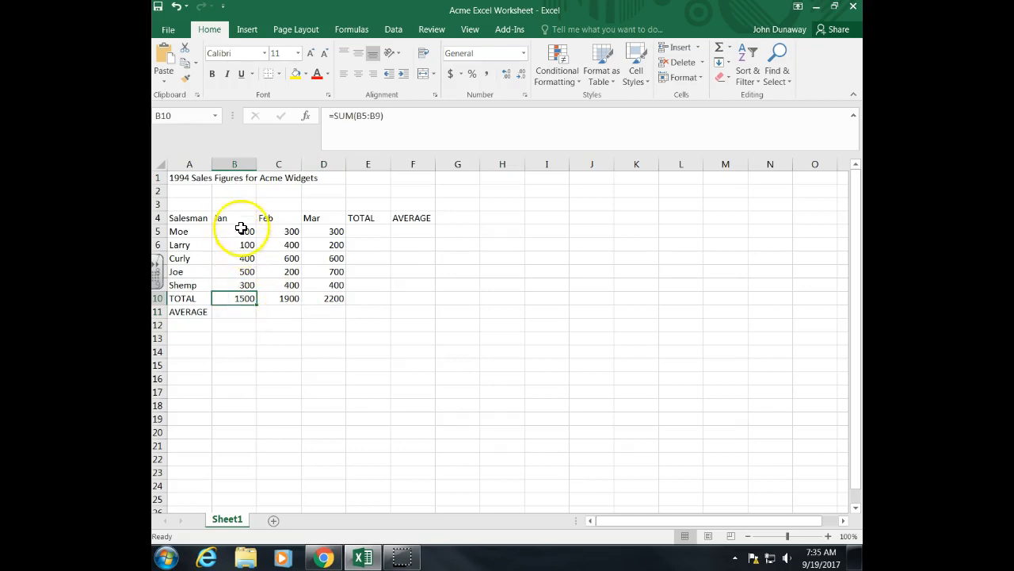
left_click(290, 297)
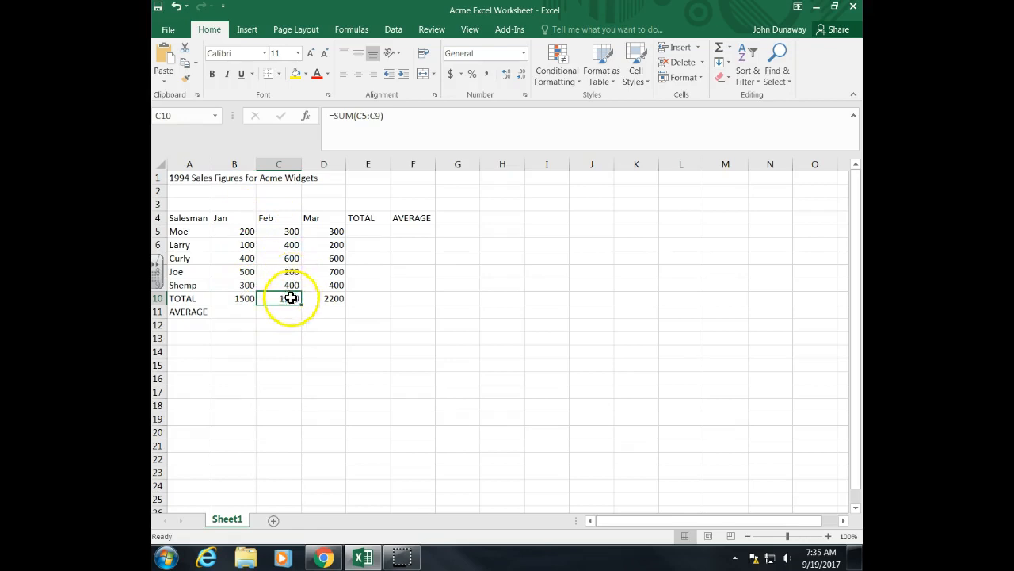
left_click(322, 298)
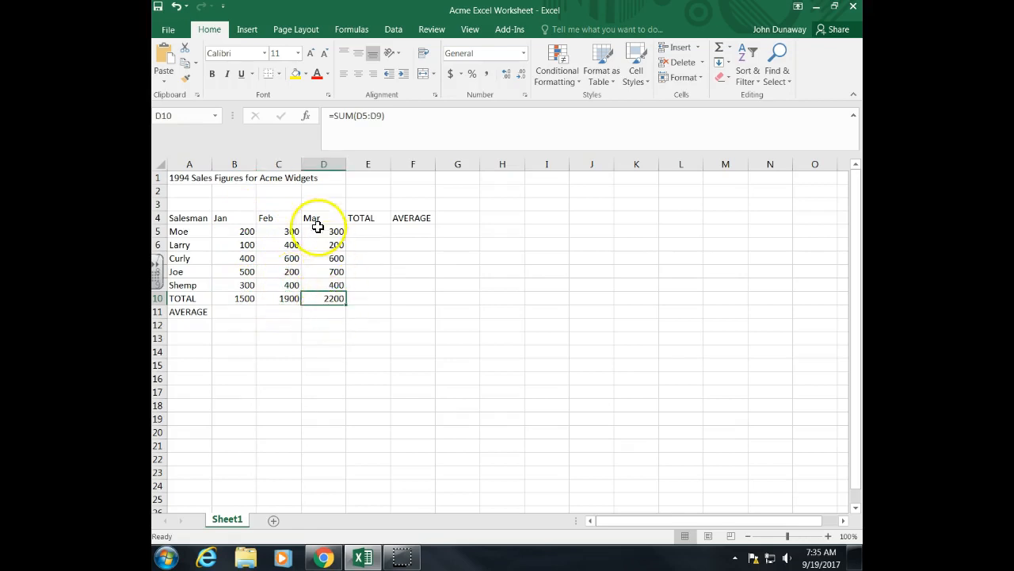
- Total the first salesman's sales in E5 with the formula =sum(B5:D5) and fill it down through E9
left_click(361, 231)
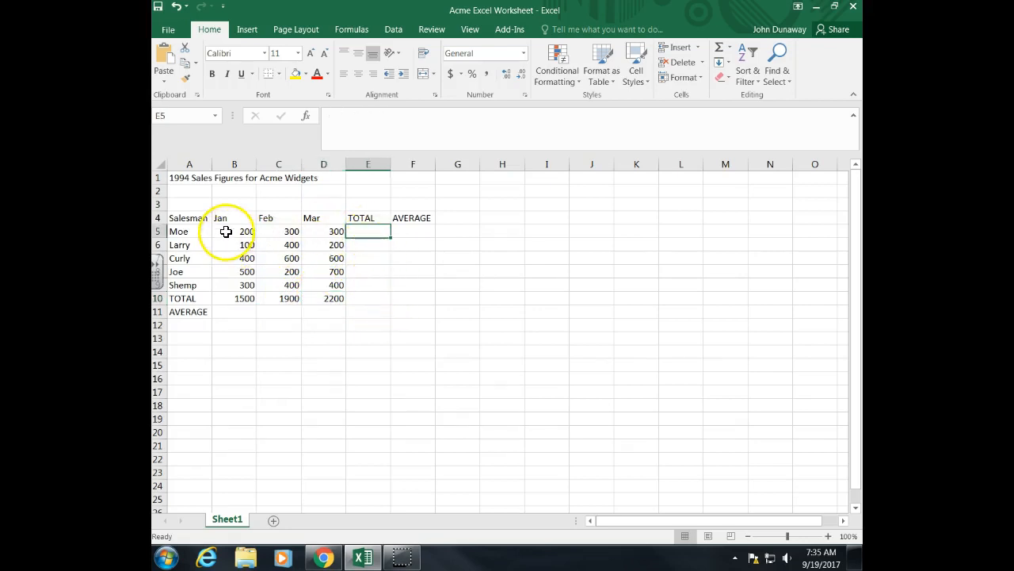
left_click_drag(176, 231, 333, 230)
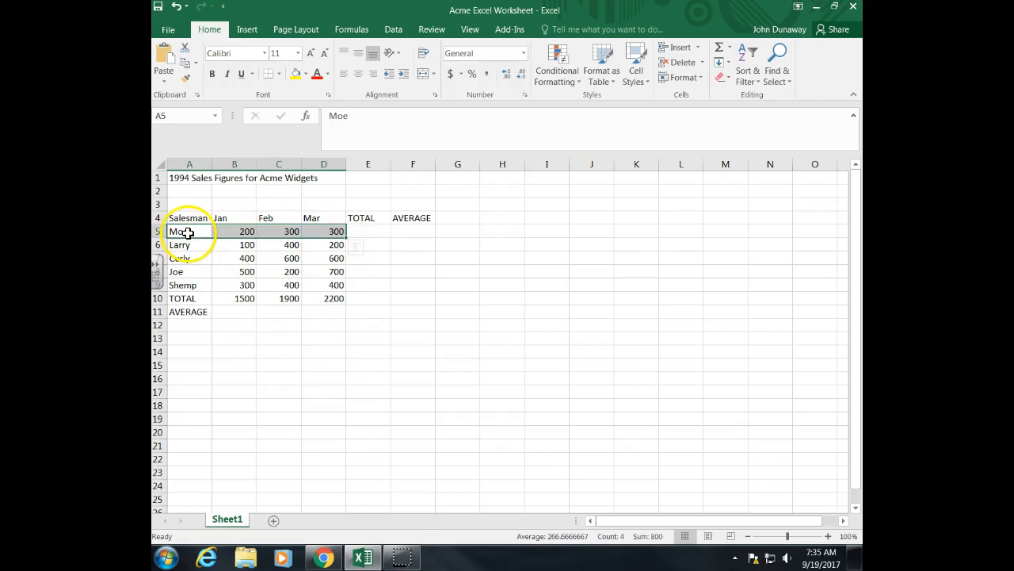
left_click(368, 232)
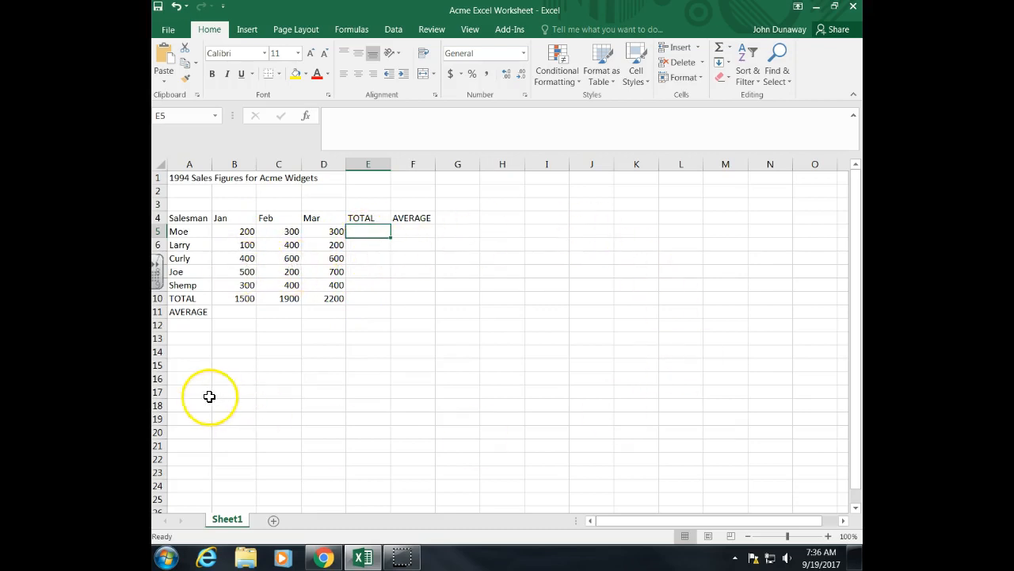
double_click(364, 230)
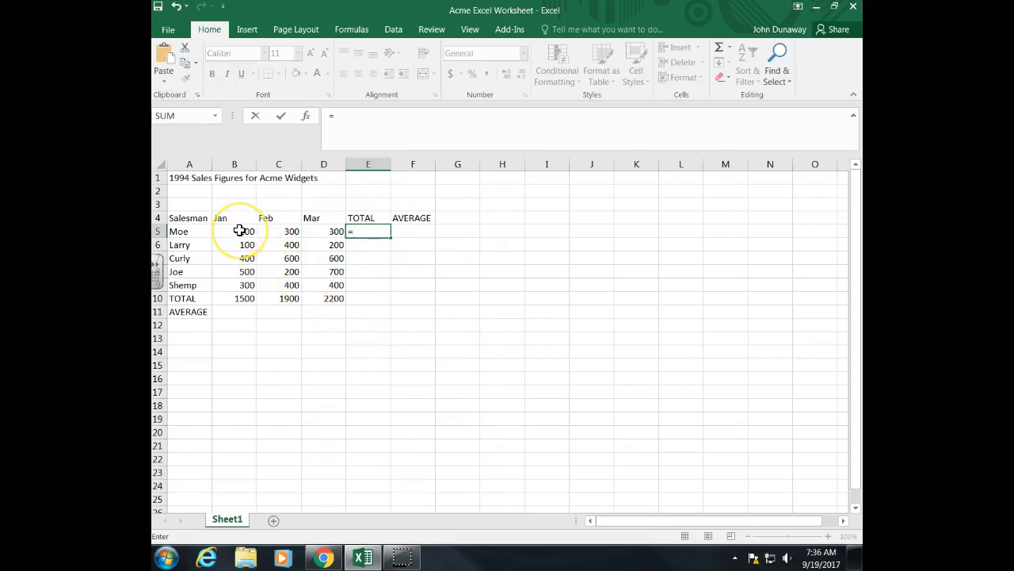
type("sum")
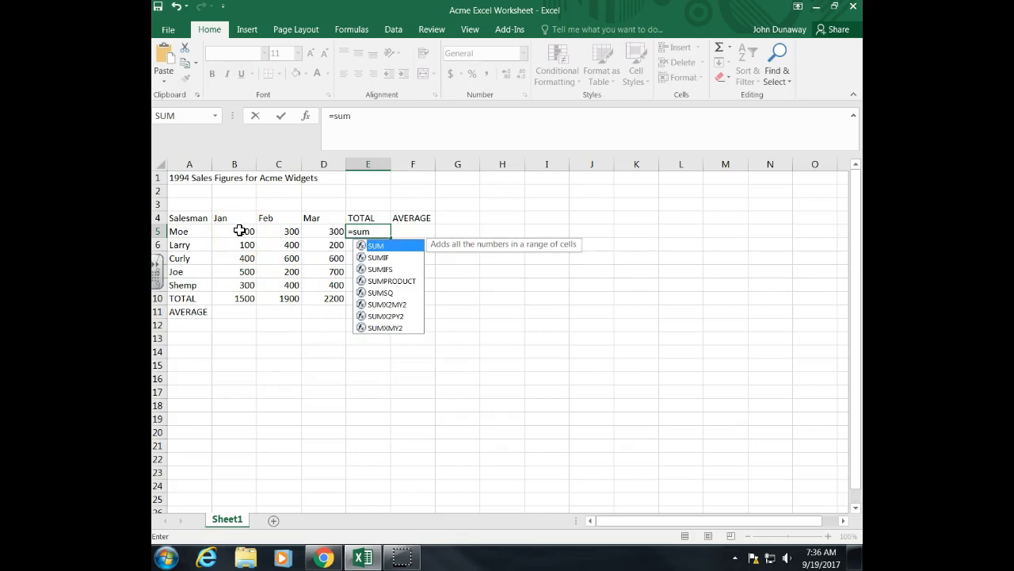
type("(")
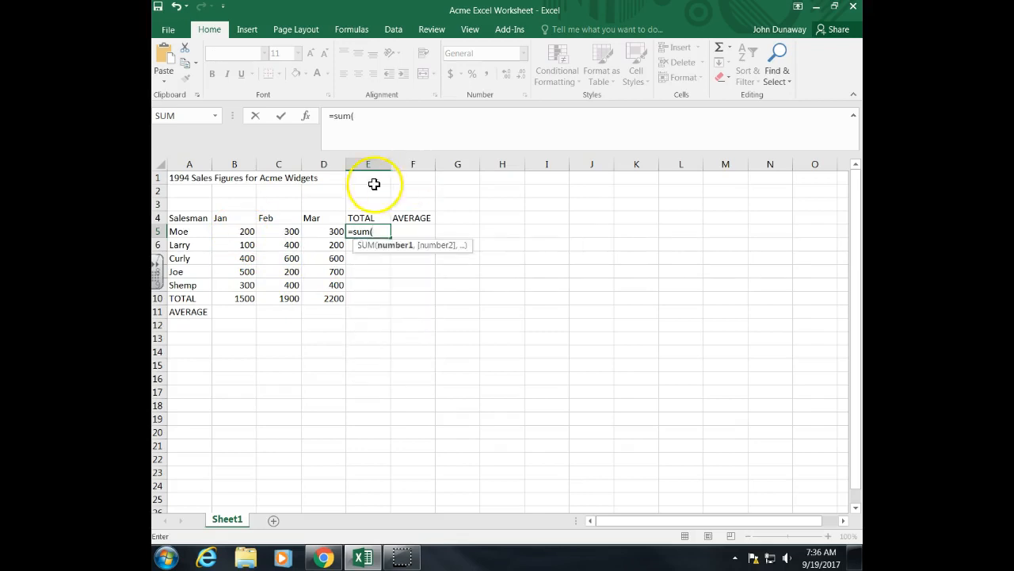
left_click(235, 231)
left_click_drag(235, 230, 318, 233)
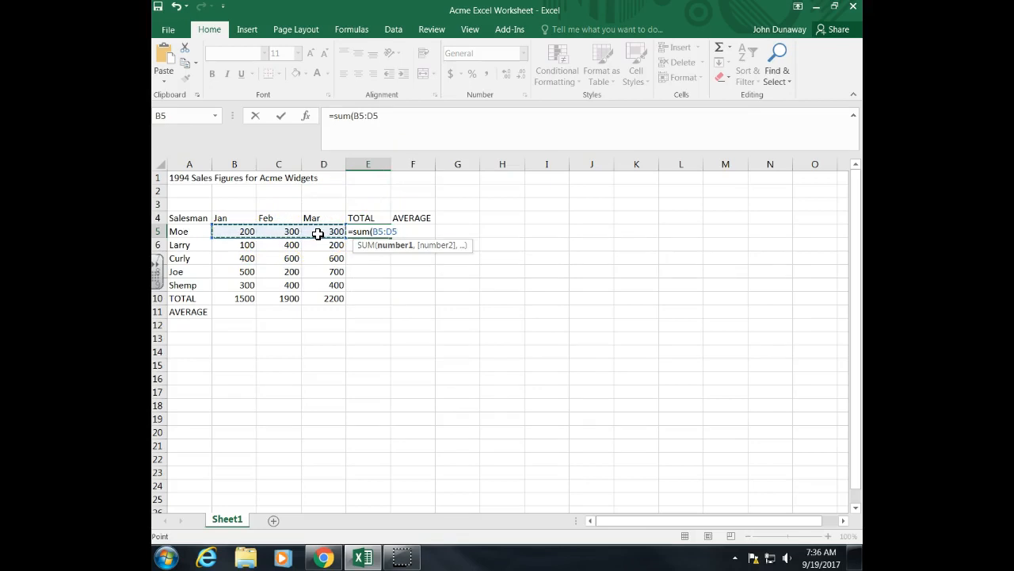
type(")")
key("Return")
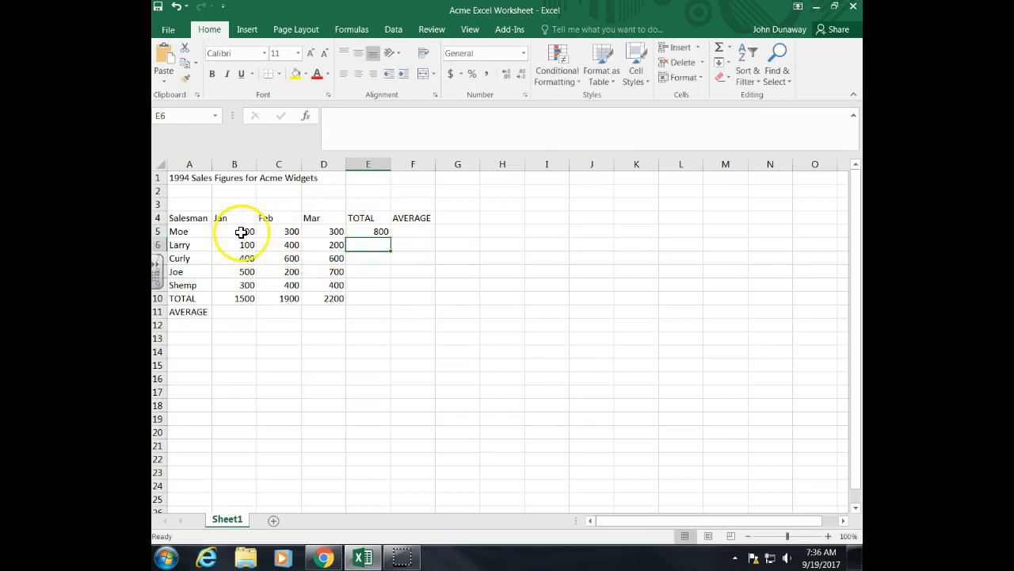
left_click(369, 231)
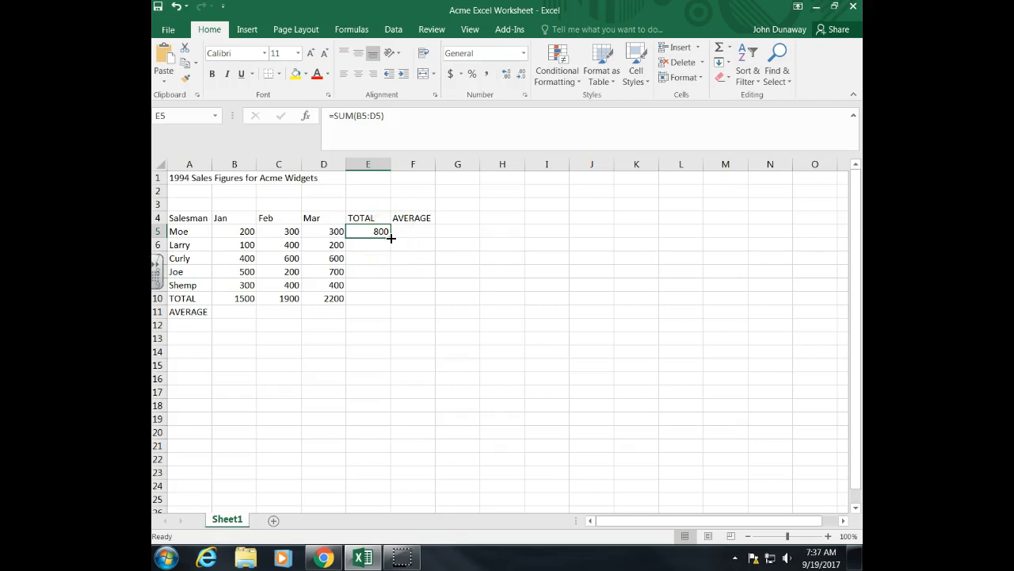
left_click_drag(391, 238, 392, 289)
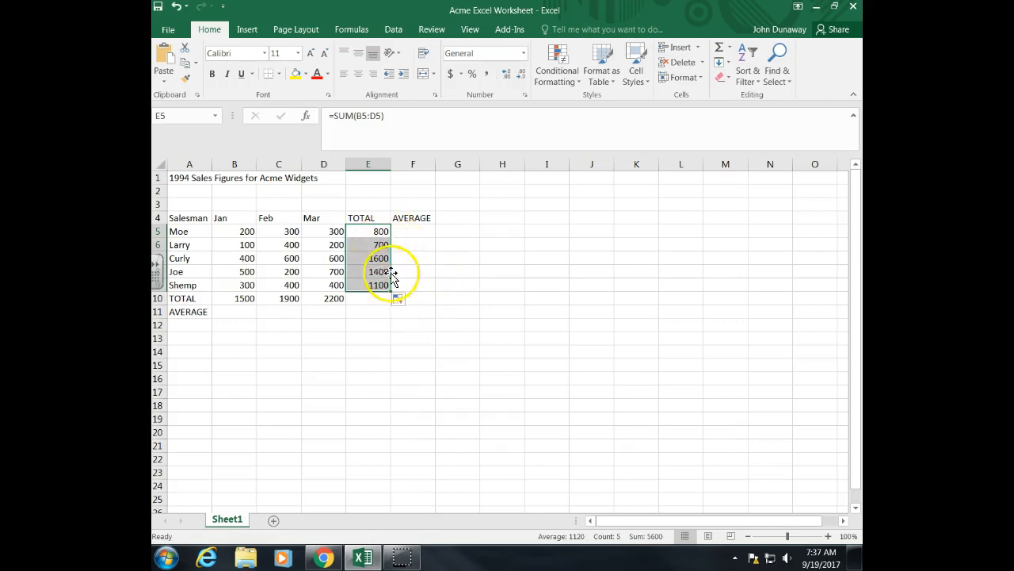
- Review the salesman total formulas from E5 down to E9, checking which row each cell range refers to
left_click(381, 231)
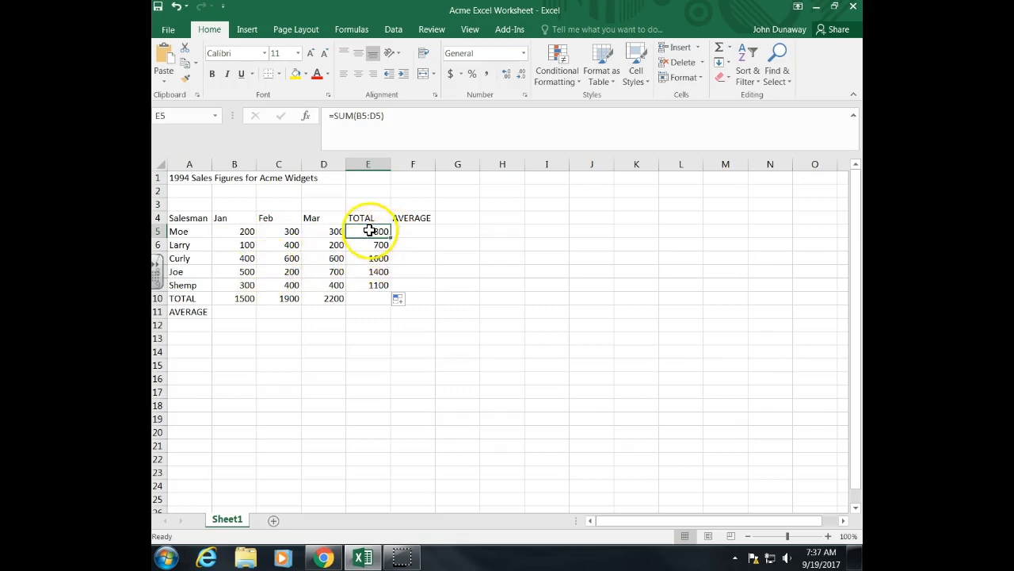
left_click_drag(329, 115, 397, 123)
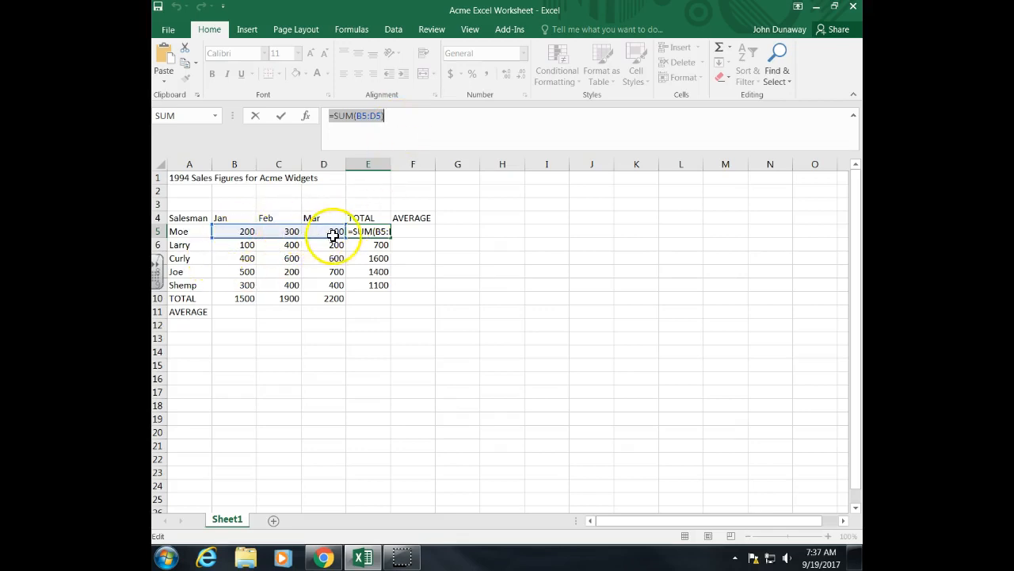
type(")")
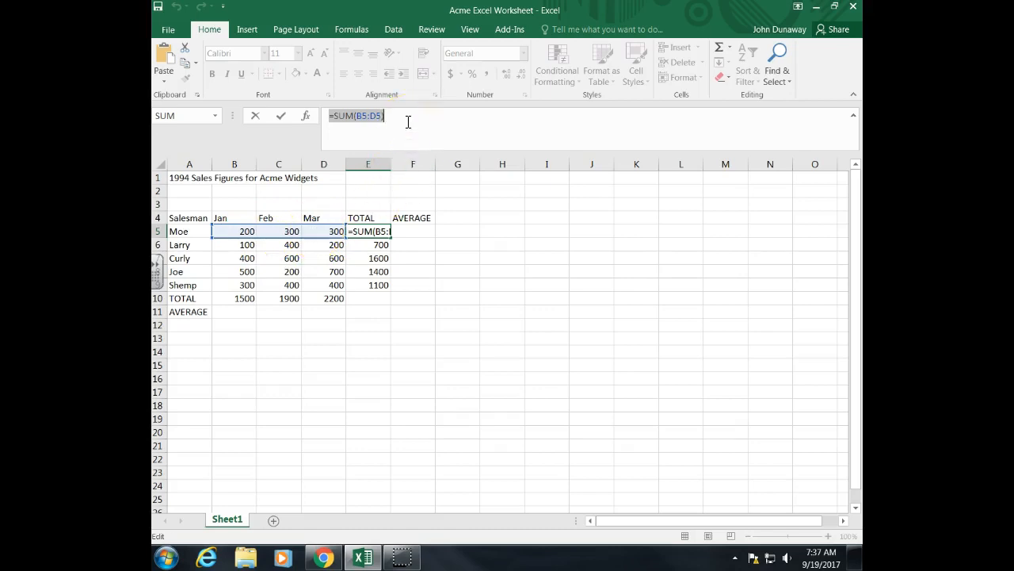
key("Return")
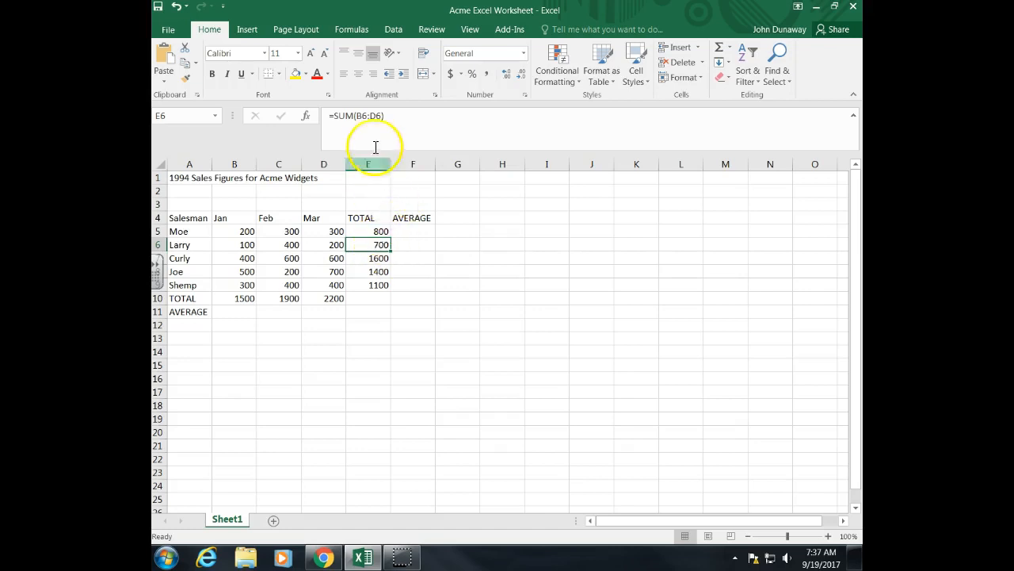
left_click_drag(356, 115, 381, 117)
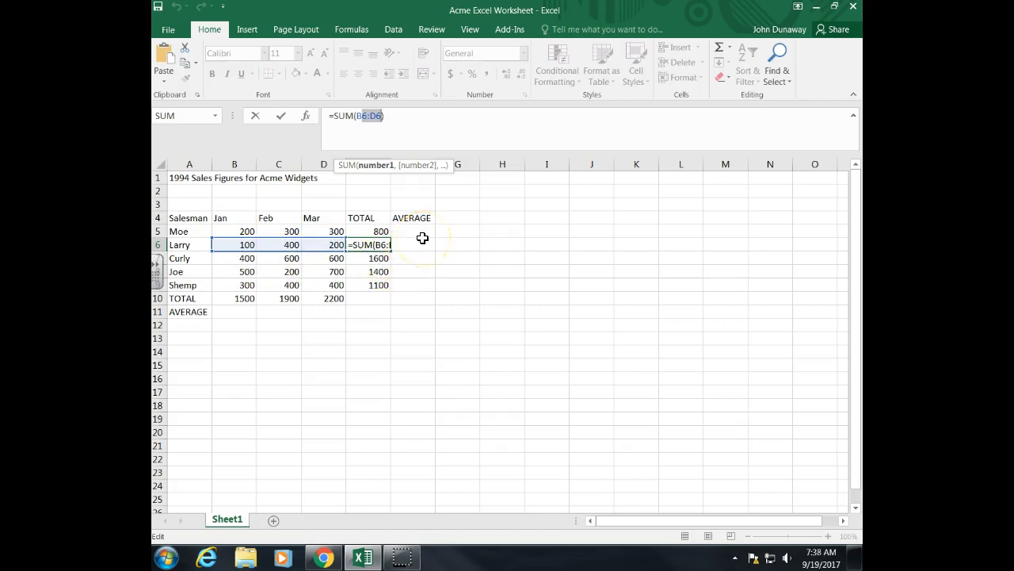
key("Return")
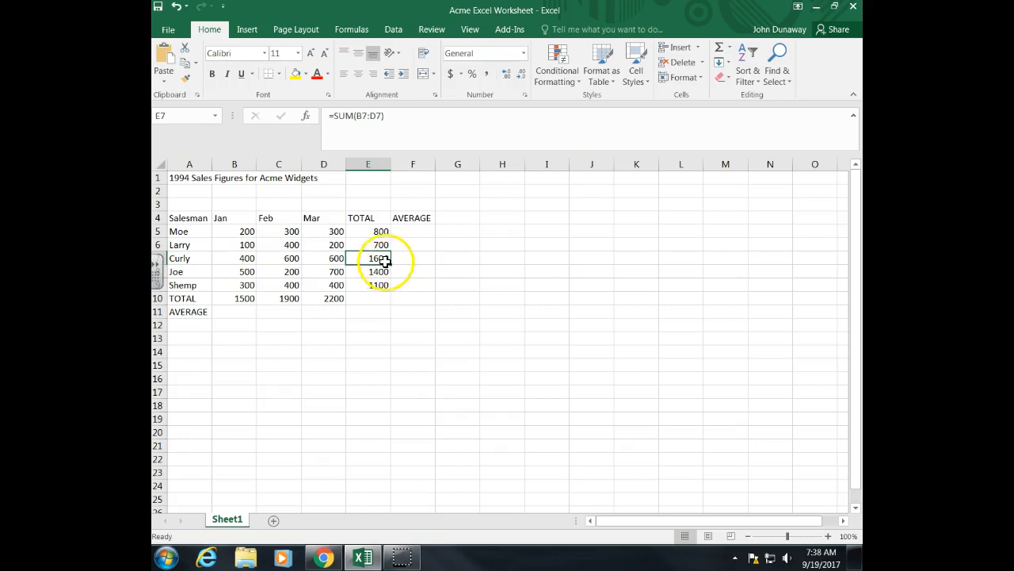
left_click_drag(356, 116, 398, 126)
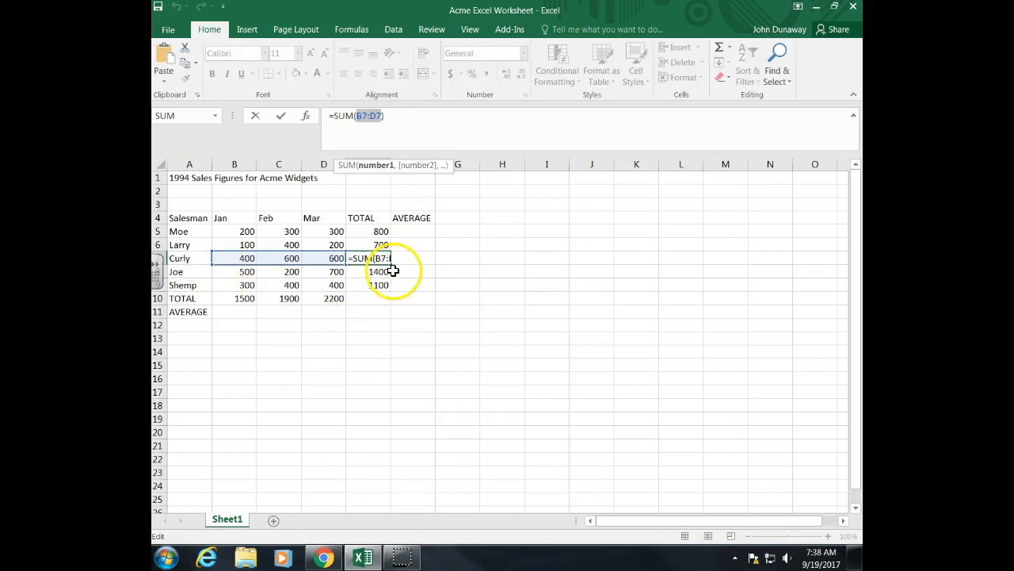
key("Return")
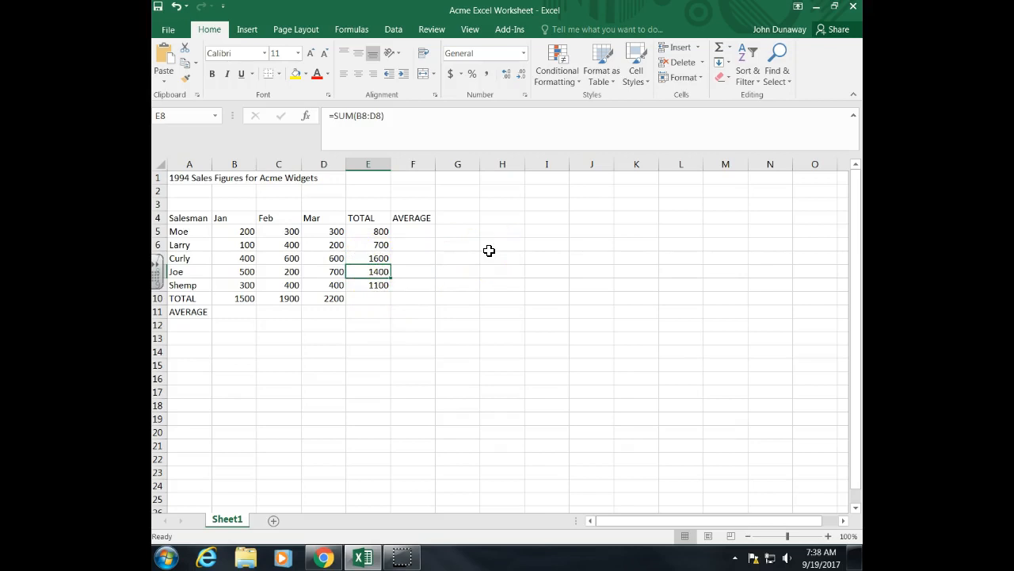
key("Down")
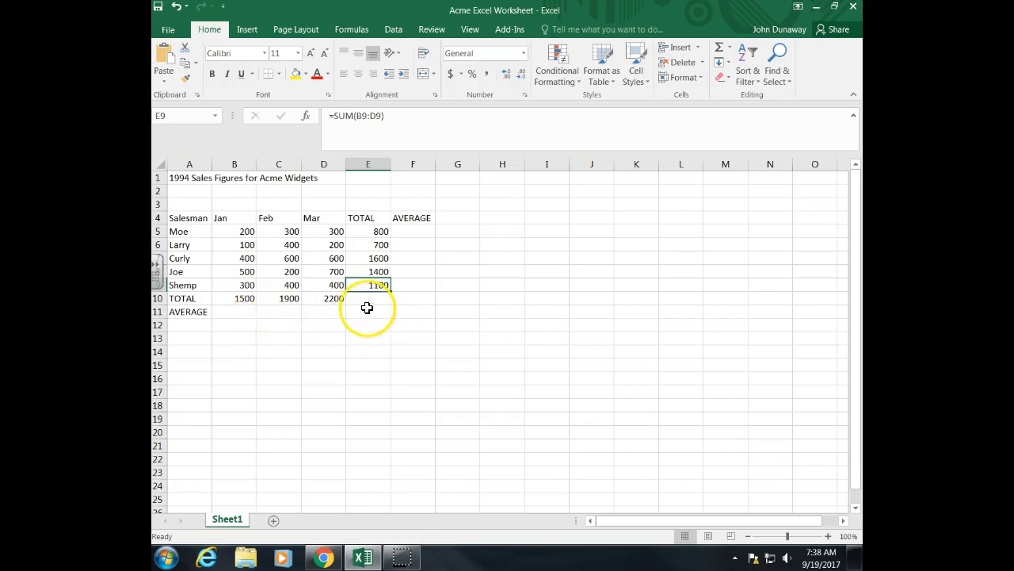
- Try to start the January average formula in B11 by entering =ave and choosing the suggested AVERAGE function
left_click(247, 315)
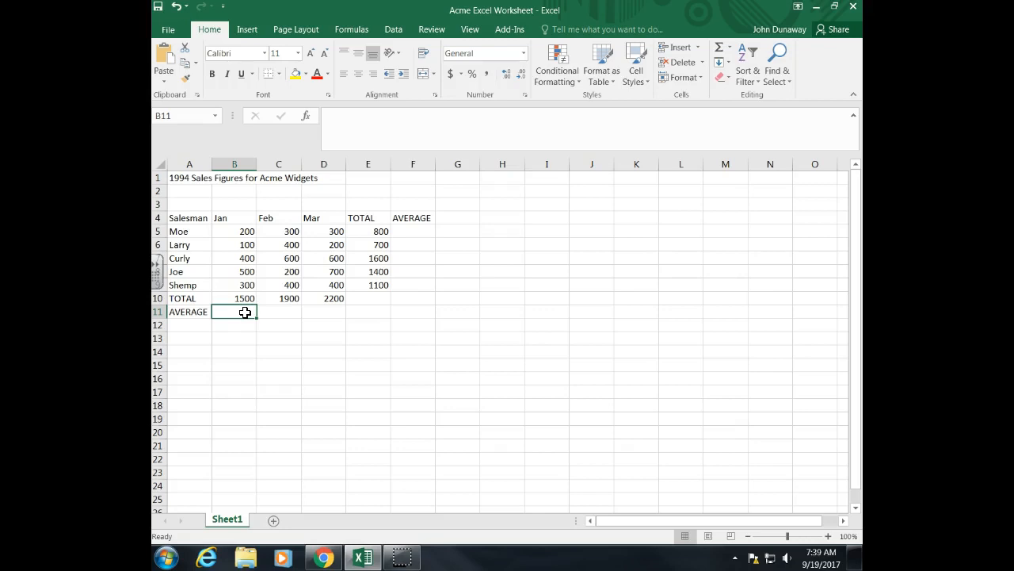
double_click(245, 312)
type("=")
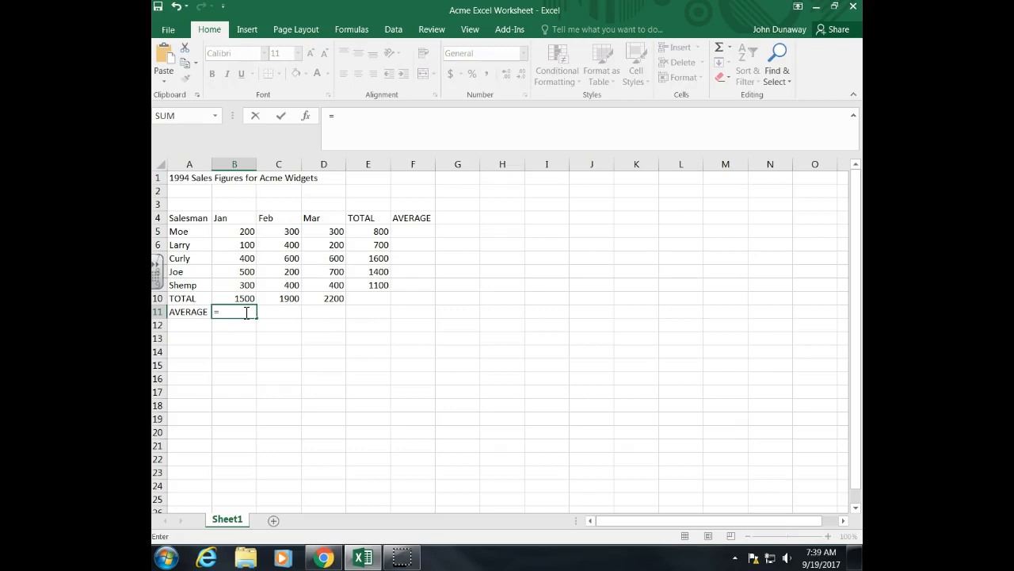
type("a")
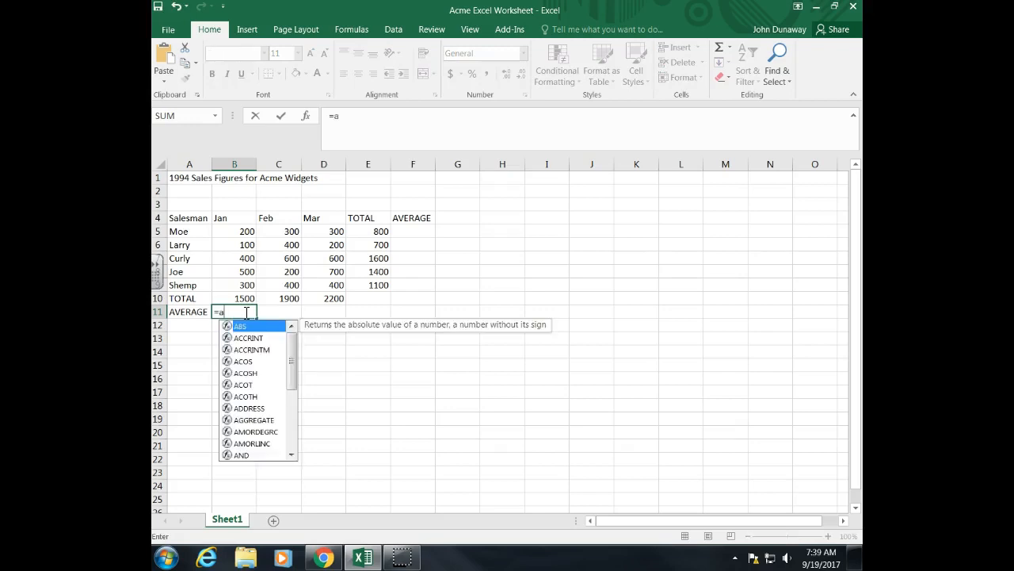
type("ve")
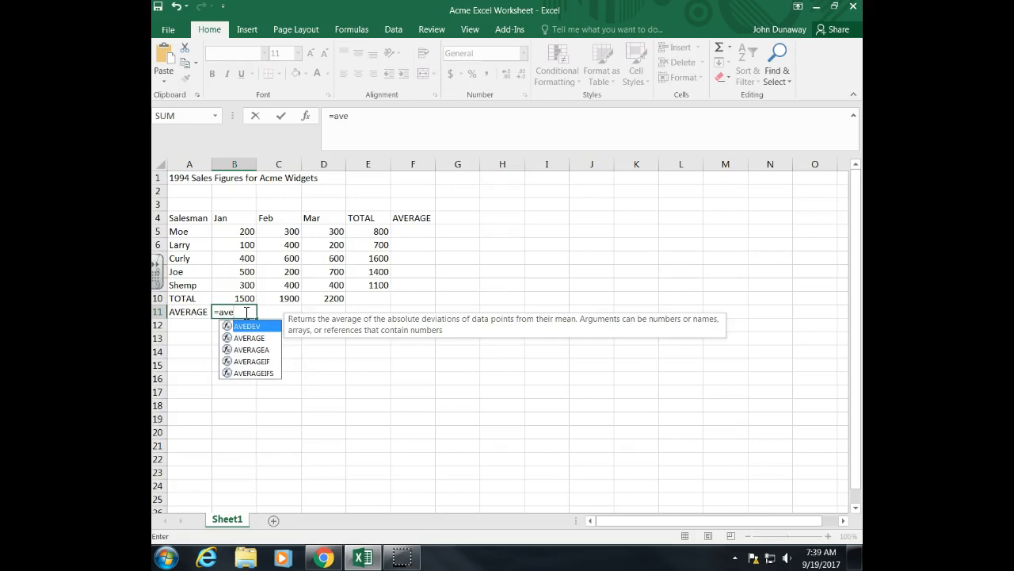
key("Down")
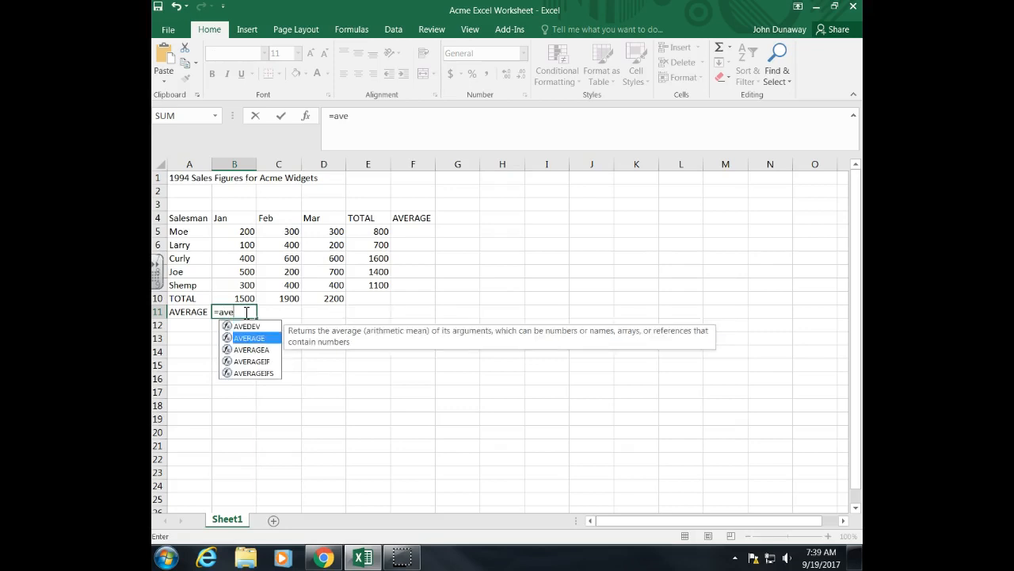
key("Return")
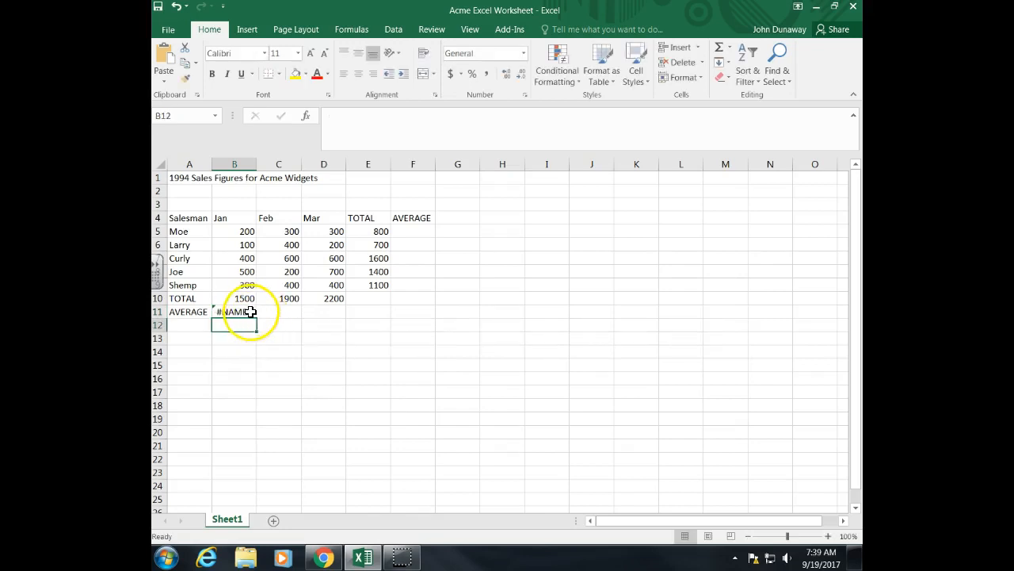
- Complete the January average formula in B11 as =average(B5:B9) and fill it across through D11
double_click(247, 313)
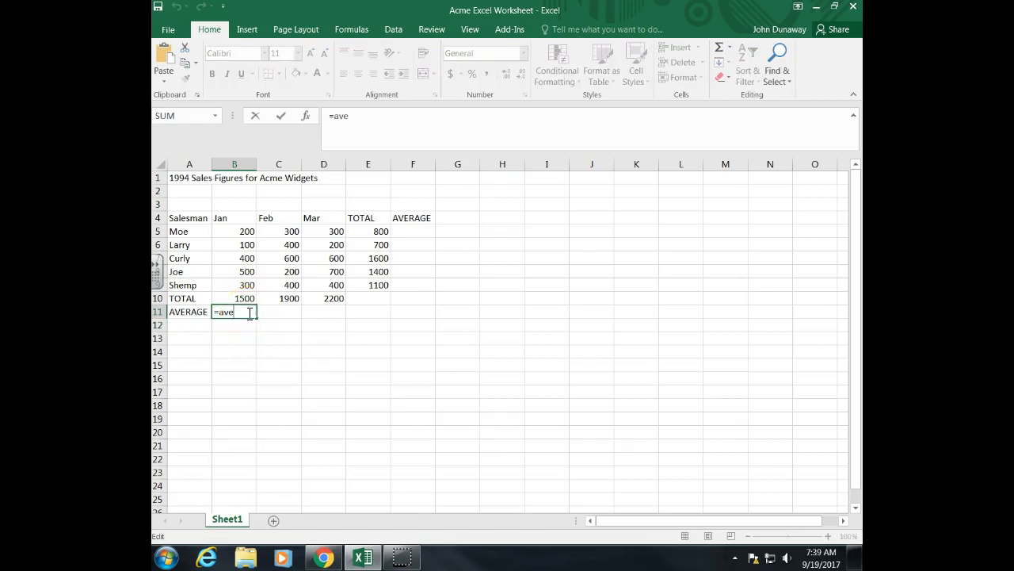
type("rage")
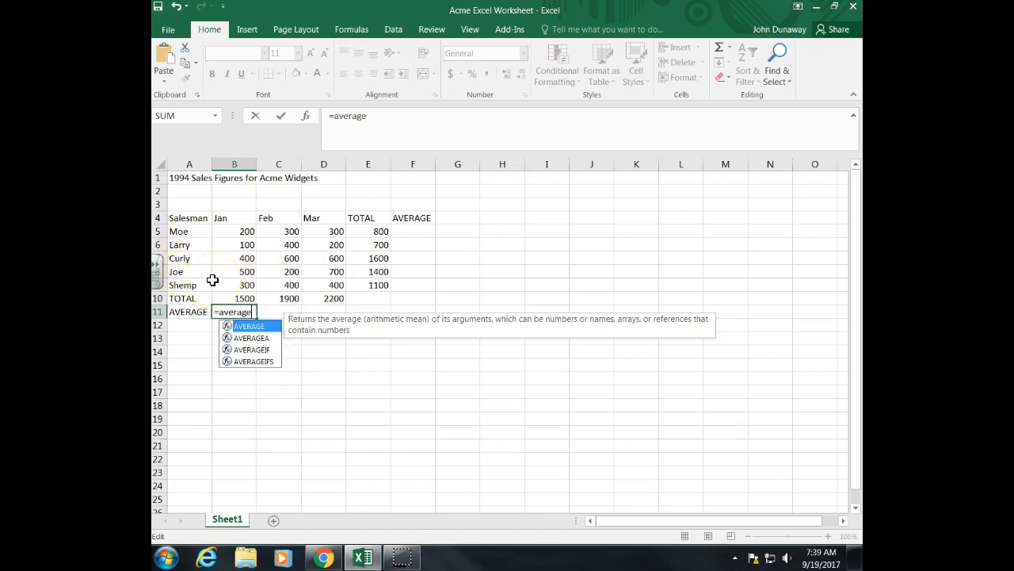
type("(")
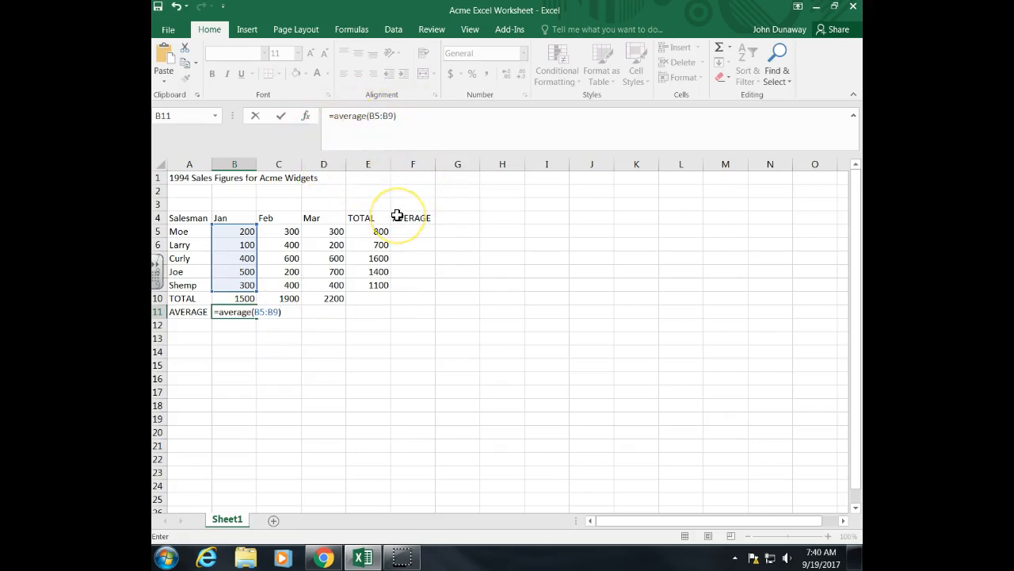
key("Return")
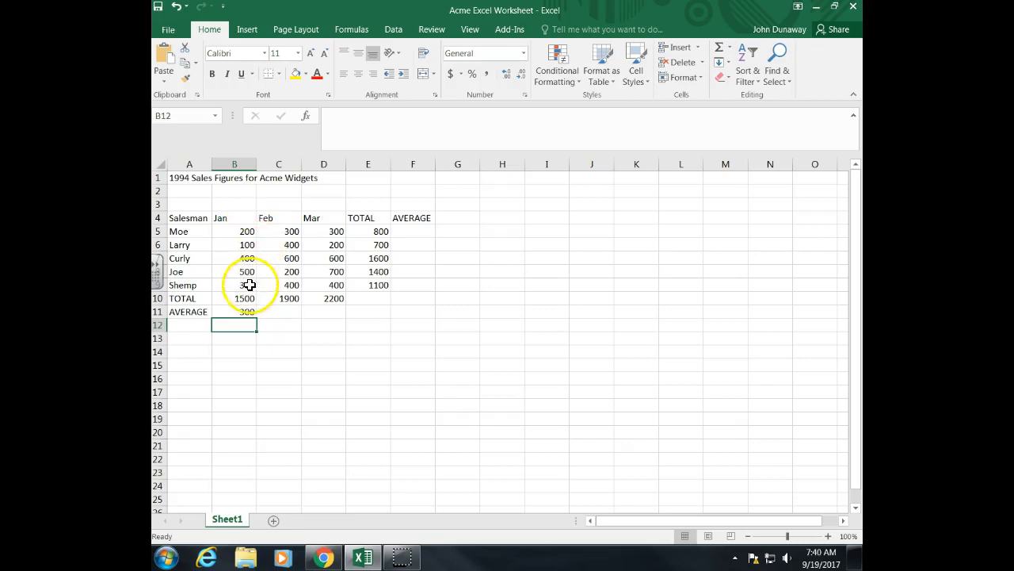
left_click(248, 312)
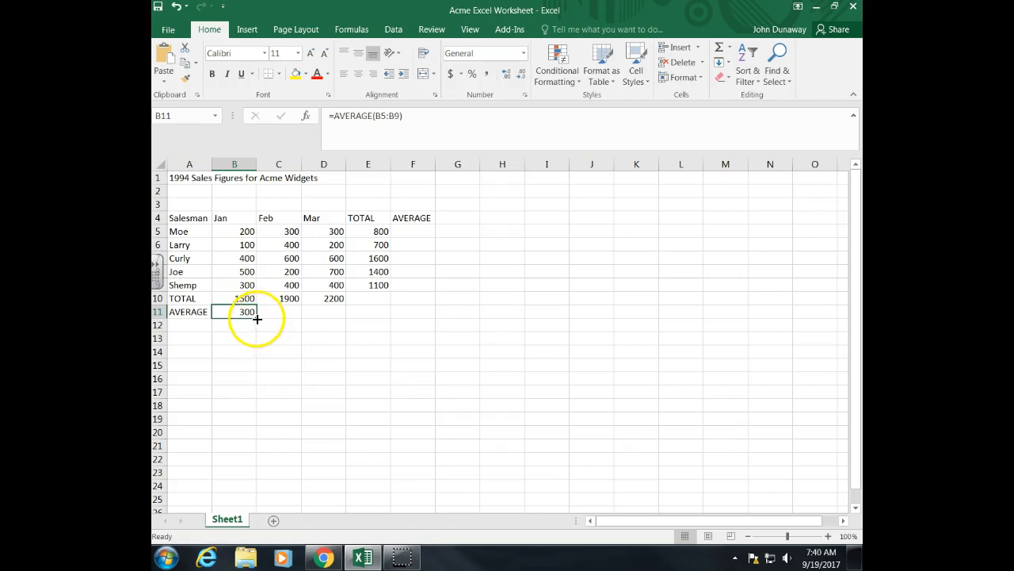
left_click_drag(256, 317, 328, 316)
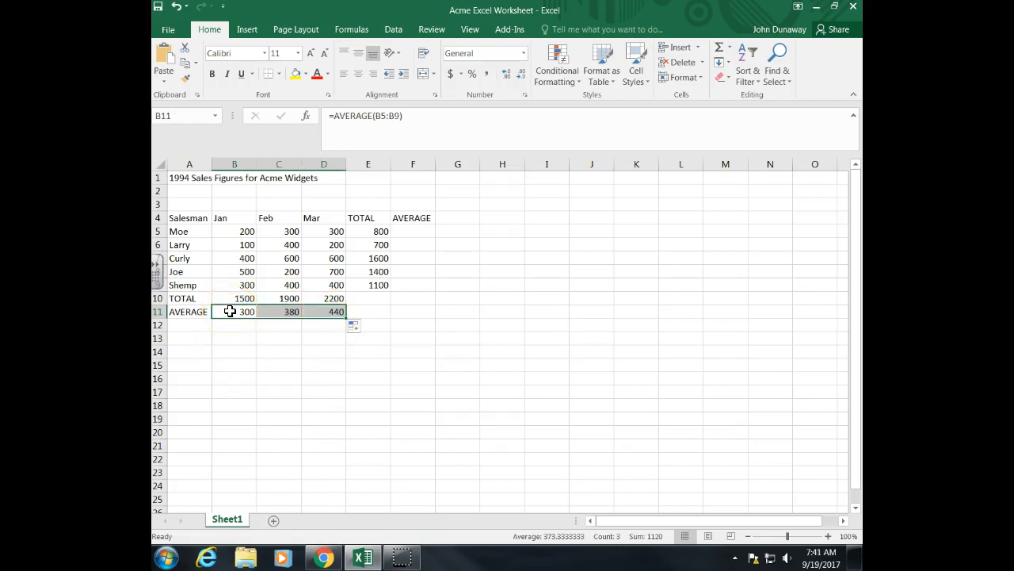
- Review the cell range used by the January average formula in B11, leaving the formula as it is
left_click(230, 311)
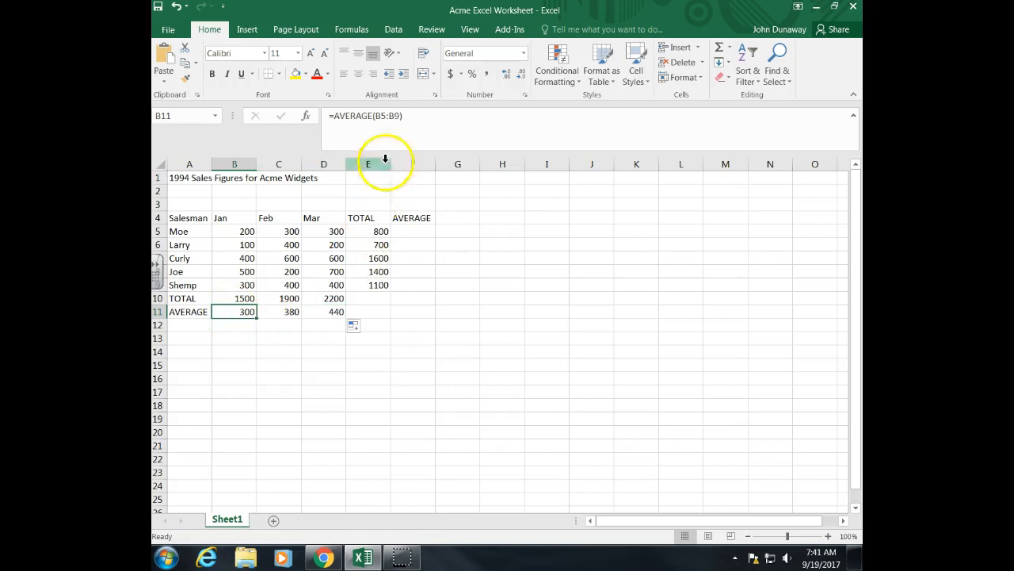
left_click_drag(376, 117, 403, 117)
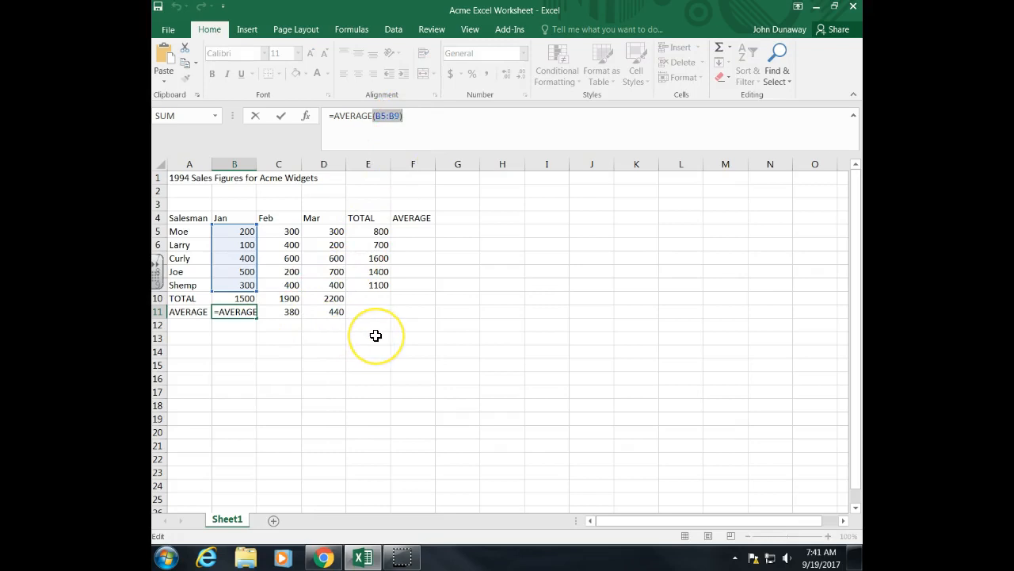
key("Right")
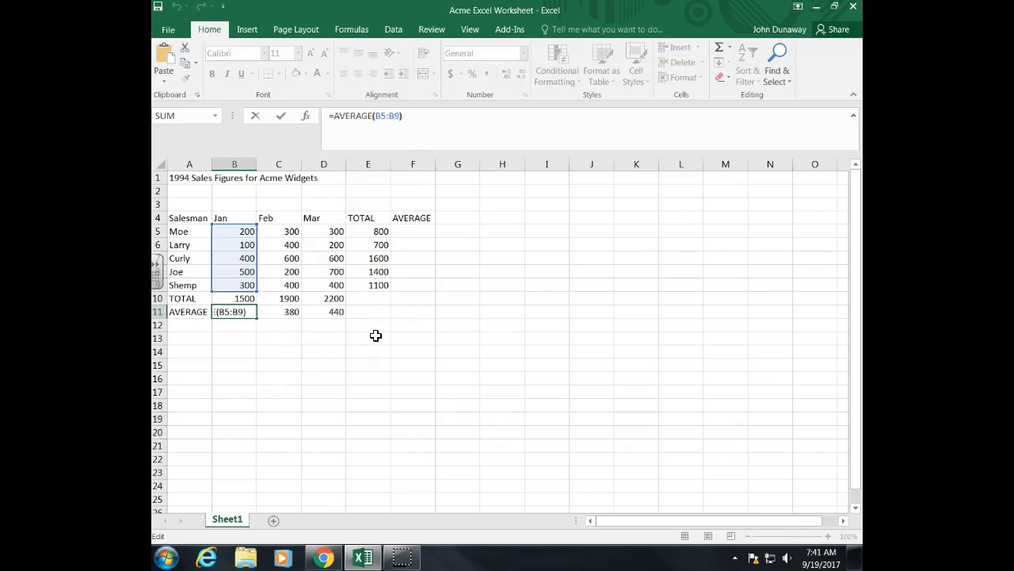
key("Return")
key("Up")
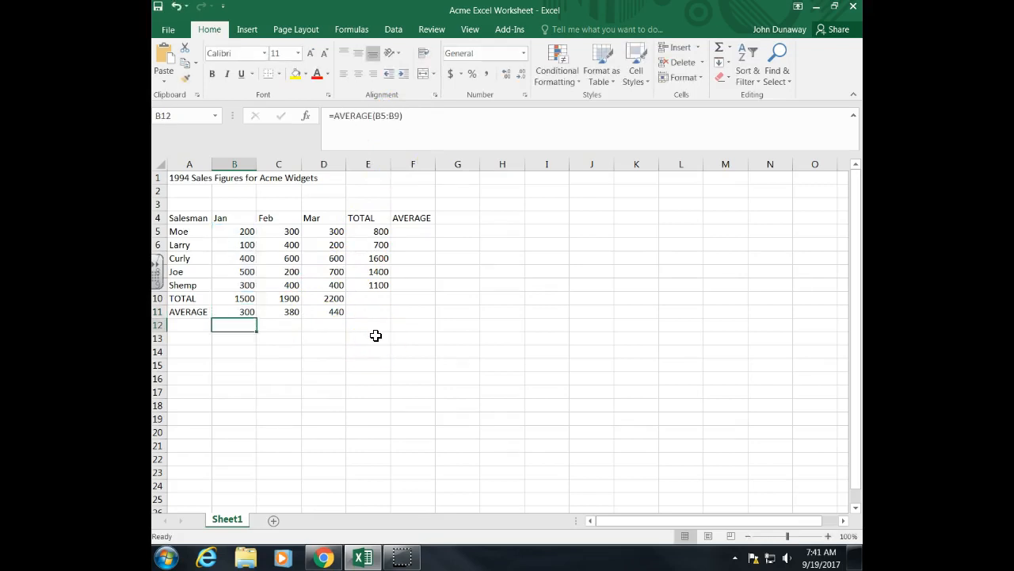
- Review the February and March average formulas in C11 and D11, and the first salesman's monthly figures and total in row 5
left_click(289, 313)
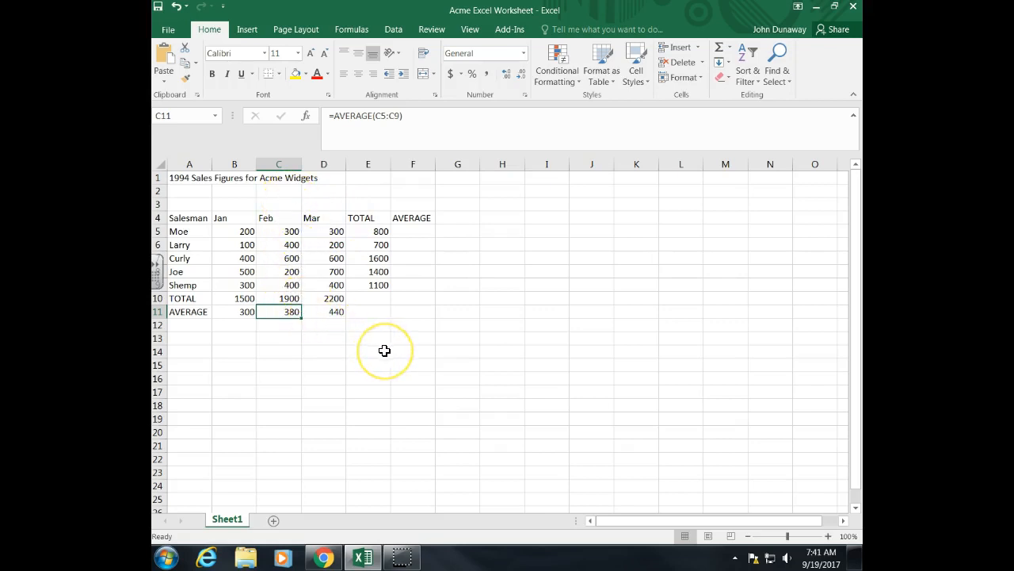
key("Right")
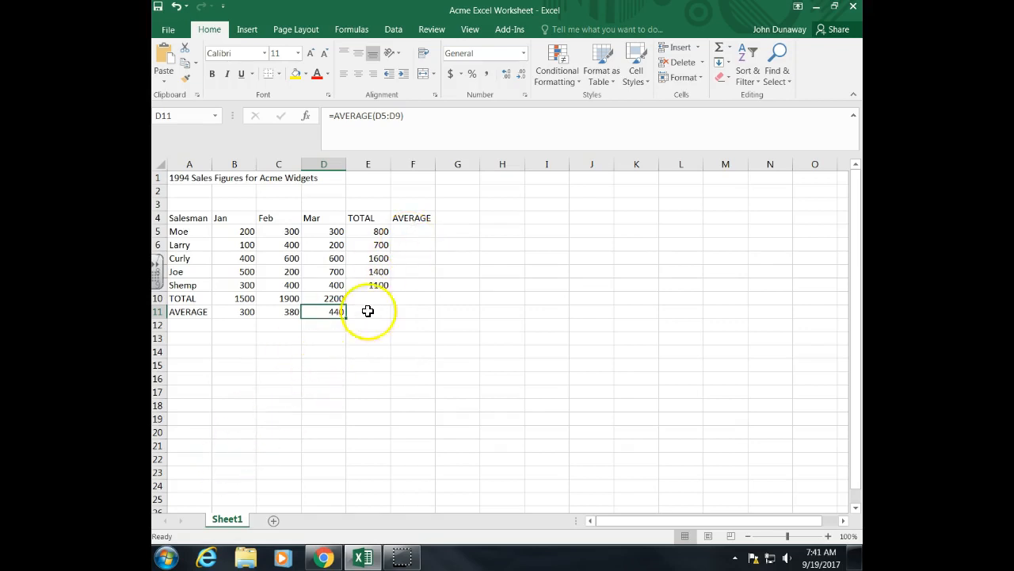
left_click(410, 234)
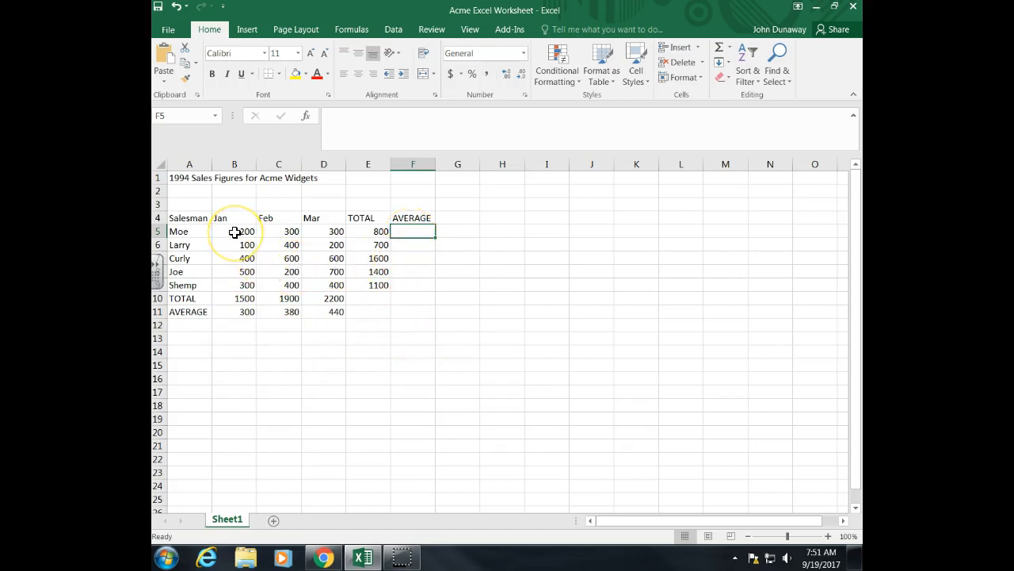
left_click_drag(234, 232, 325, 233)
left_click(388, 234)
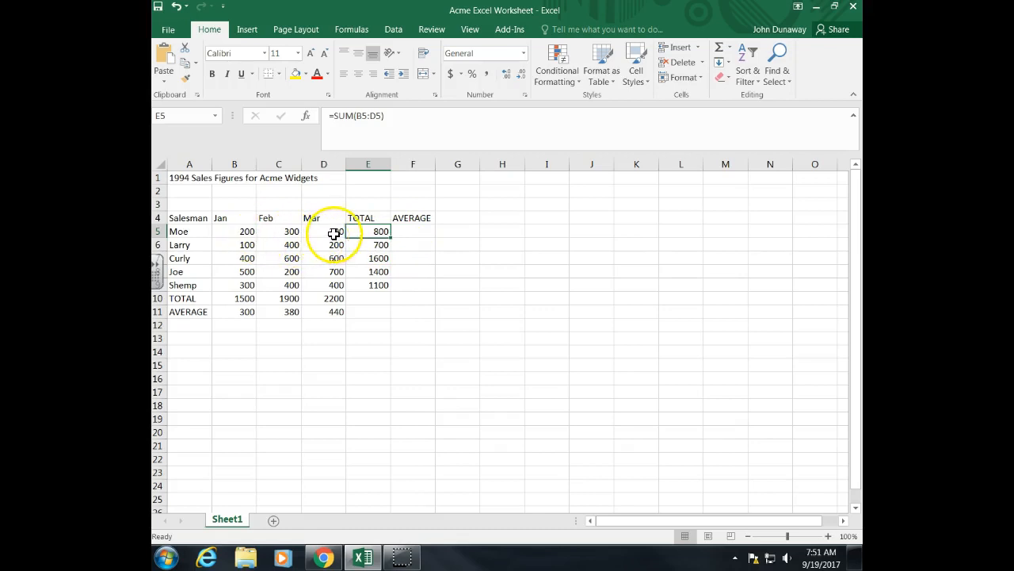
- Enter the first salesman's average formula in F5 as =average(B5:D5), covering only January to March
left_click(402, 233)
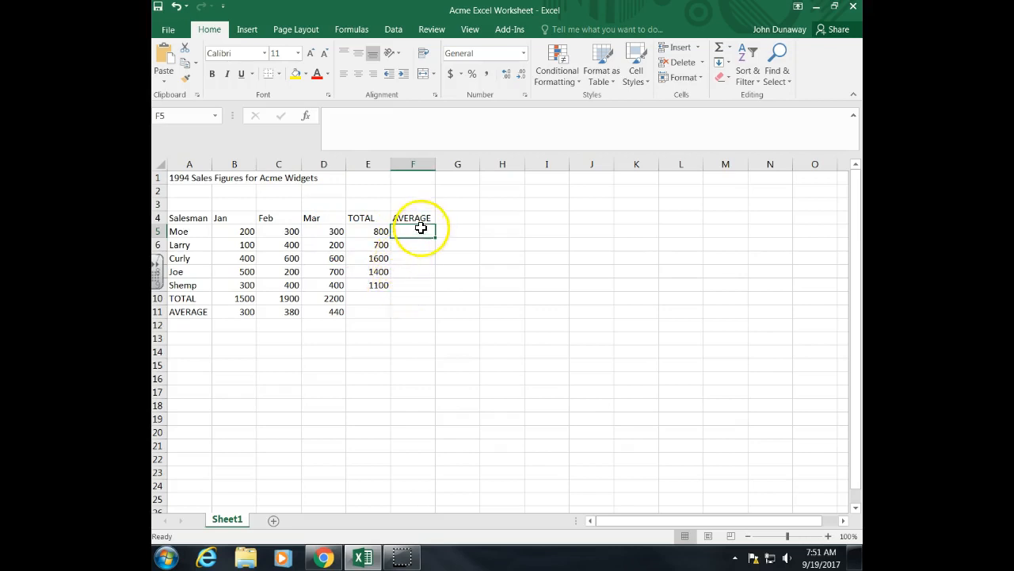
double_click(420, 231)
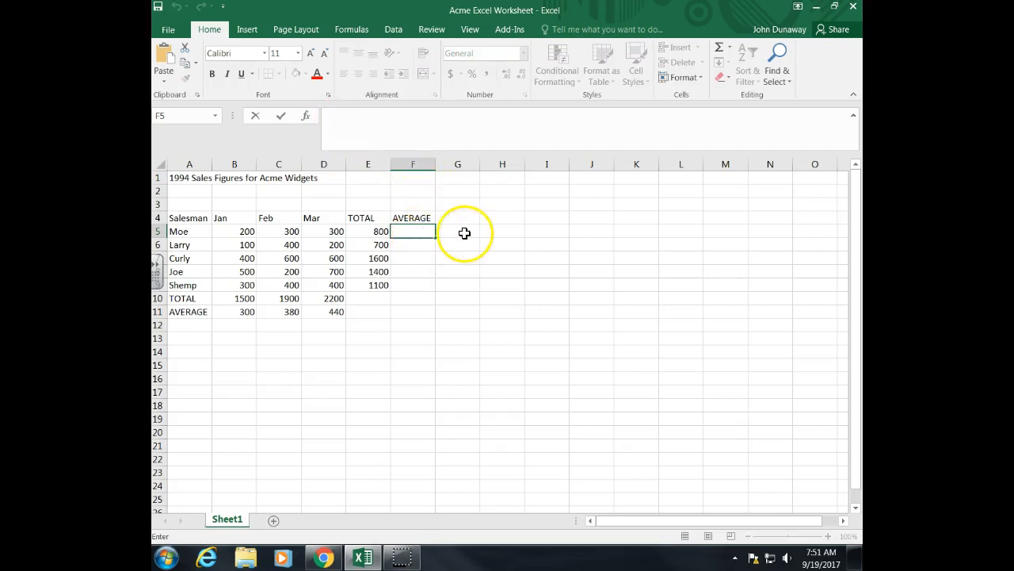
type("=")
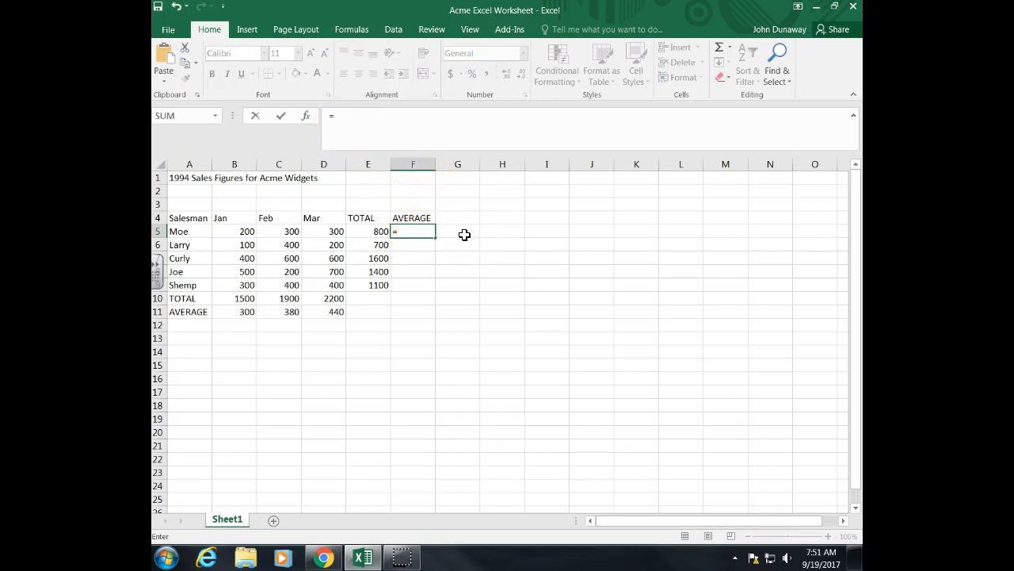
type("av")
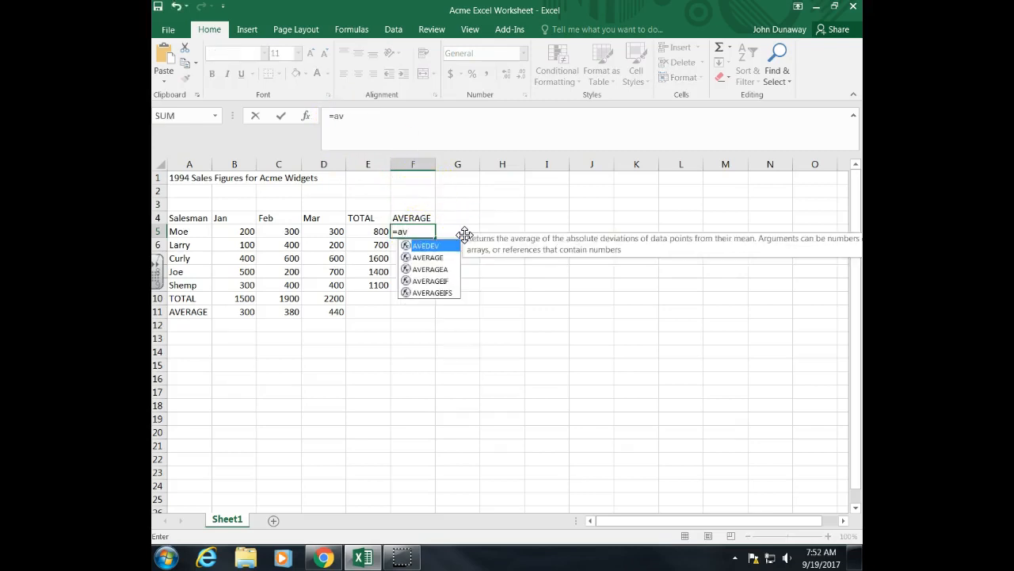
type("erage")
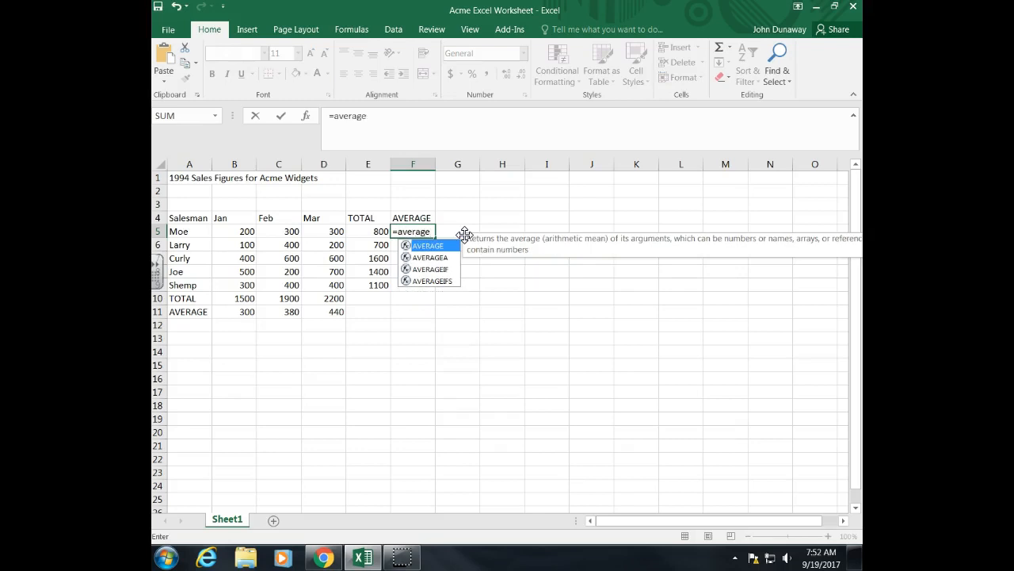
type("(")
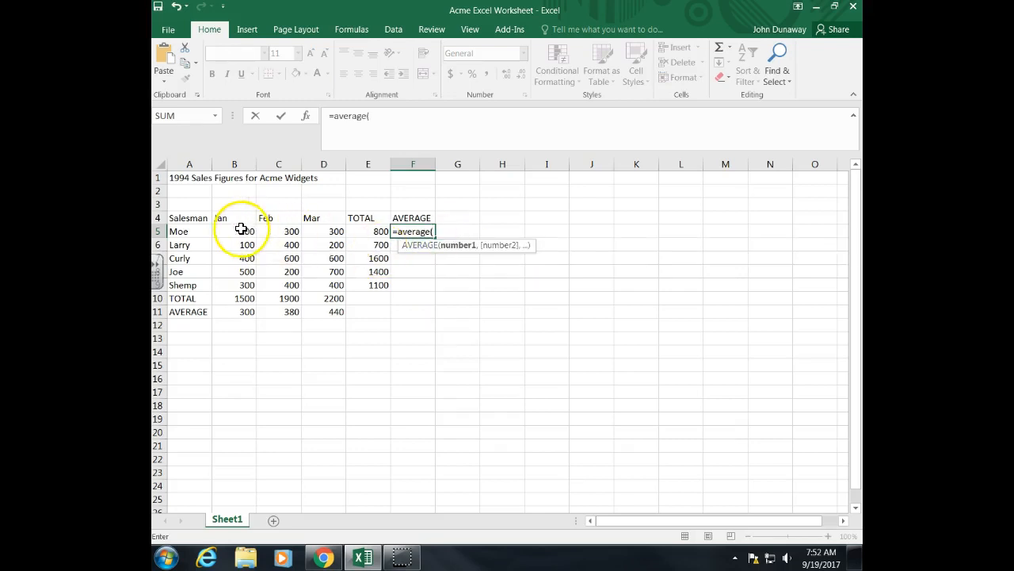
left_click_drag(239, 234, 302, 234)
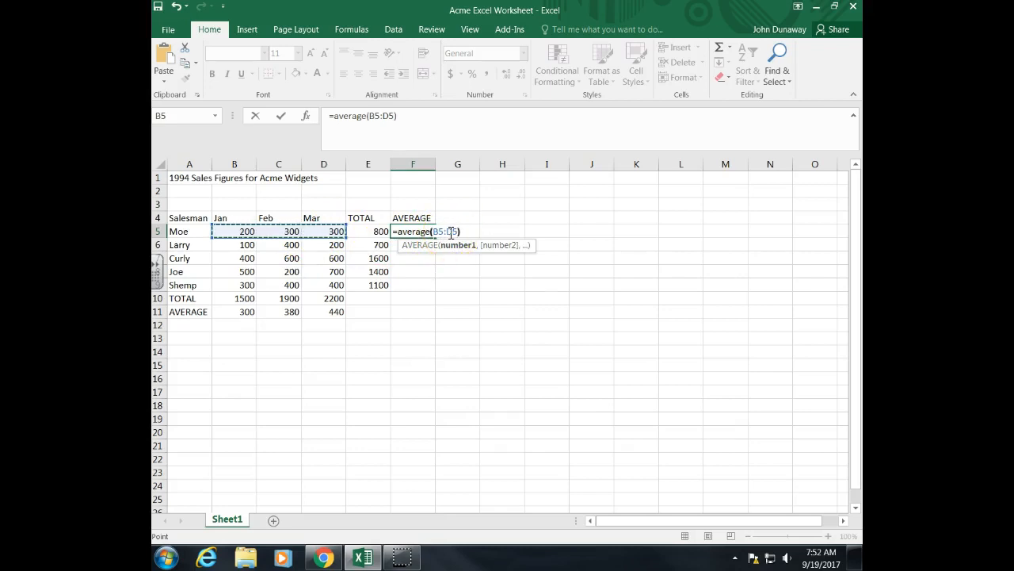
key("Return")
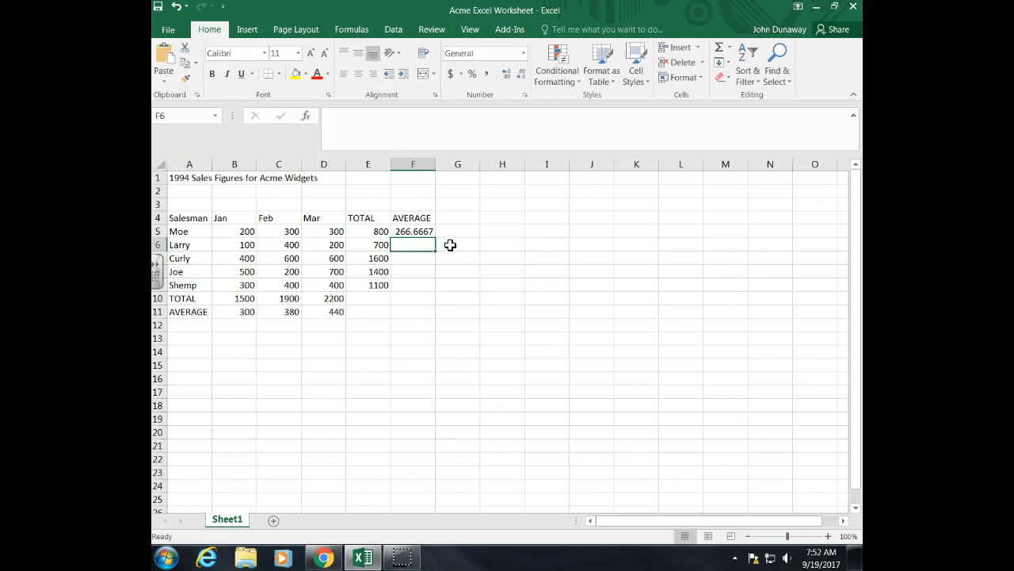
- Fill the average formula from F5 down through F9 and select the empty TOTAL row cell E10
left_click(420, 231)
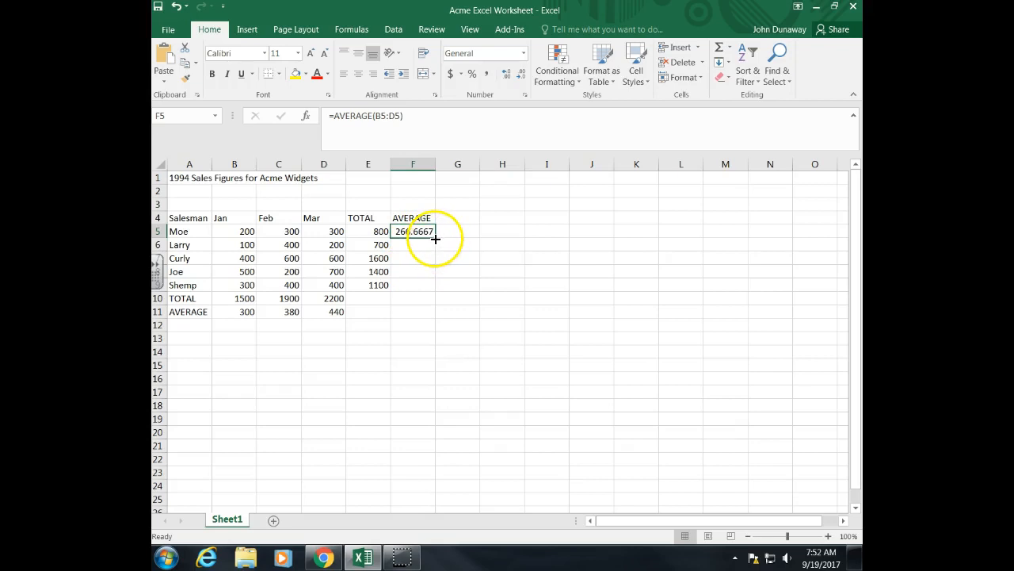
left_click_drag(435, 237, 430, 288)
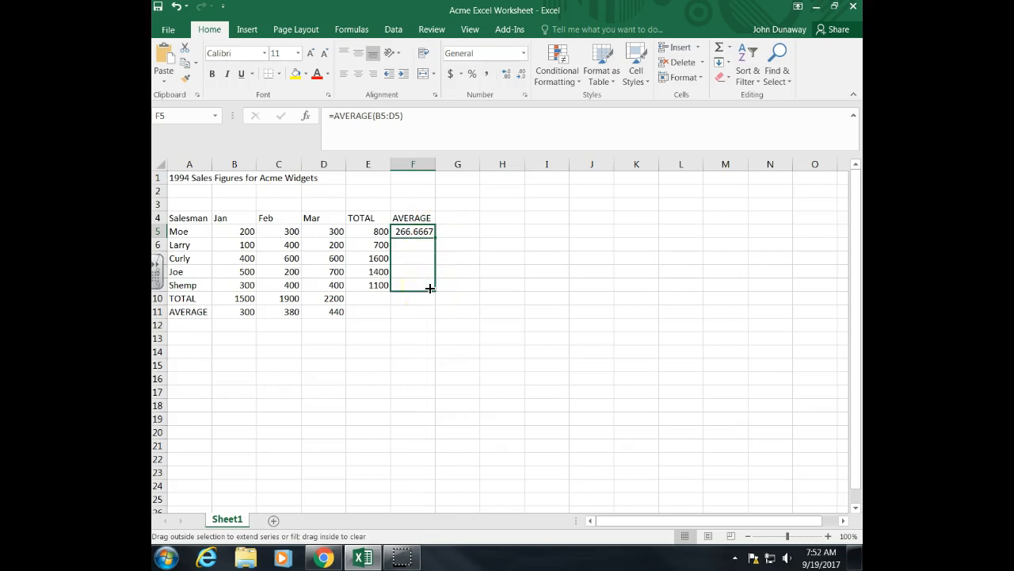
left_click_drag(429, 288, 430, 288)
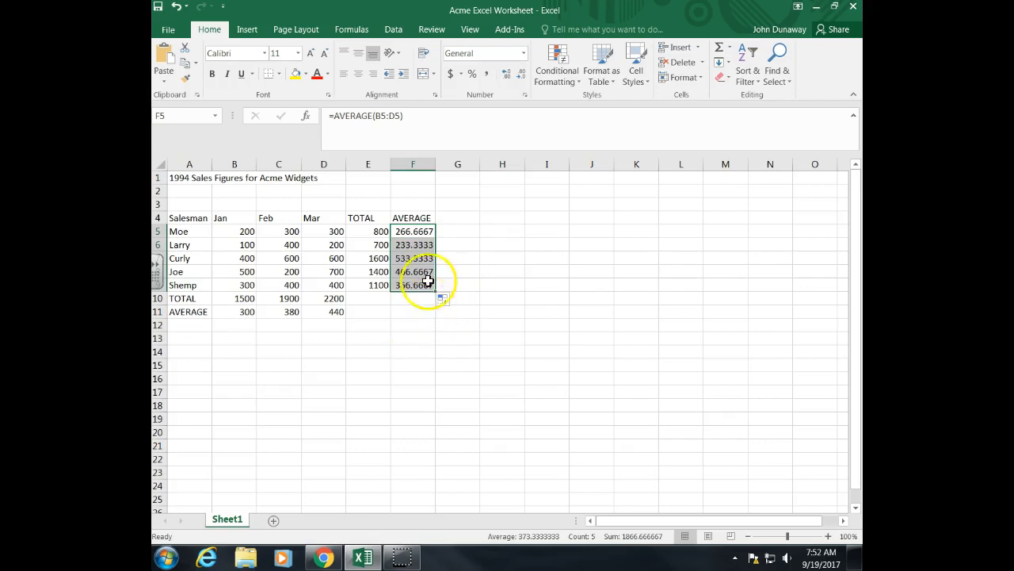
left_click(418, 317)
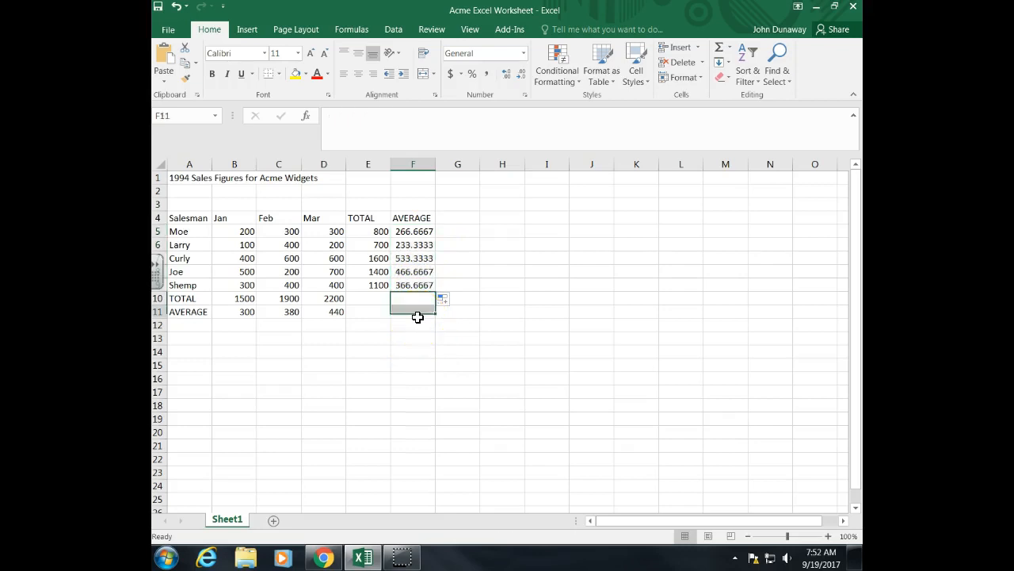
left_click(361, 297)
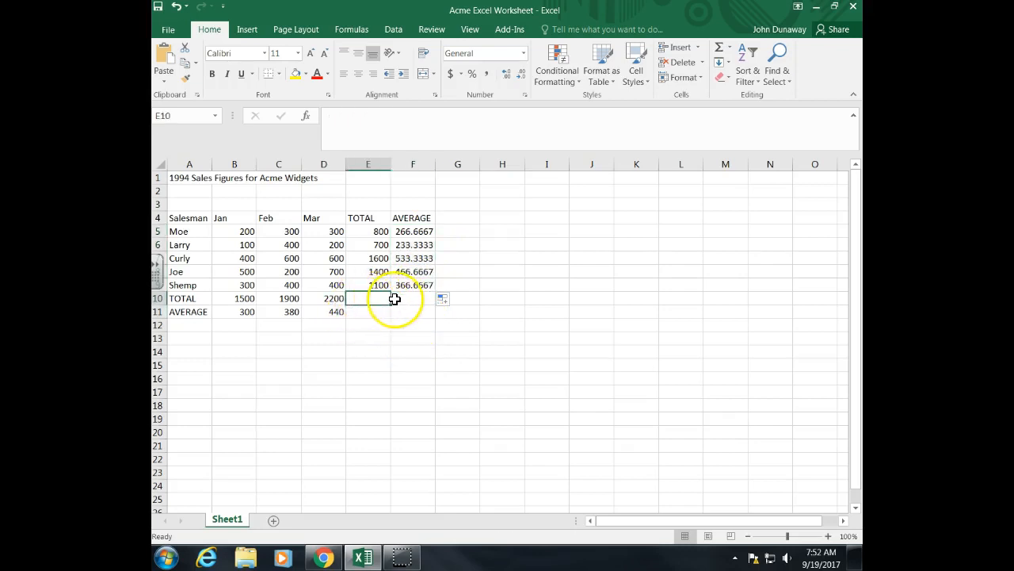